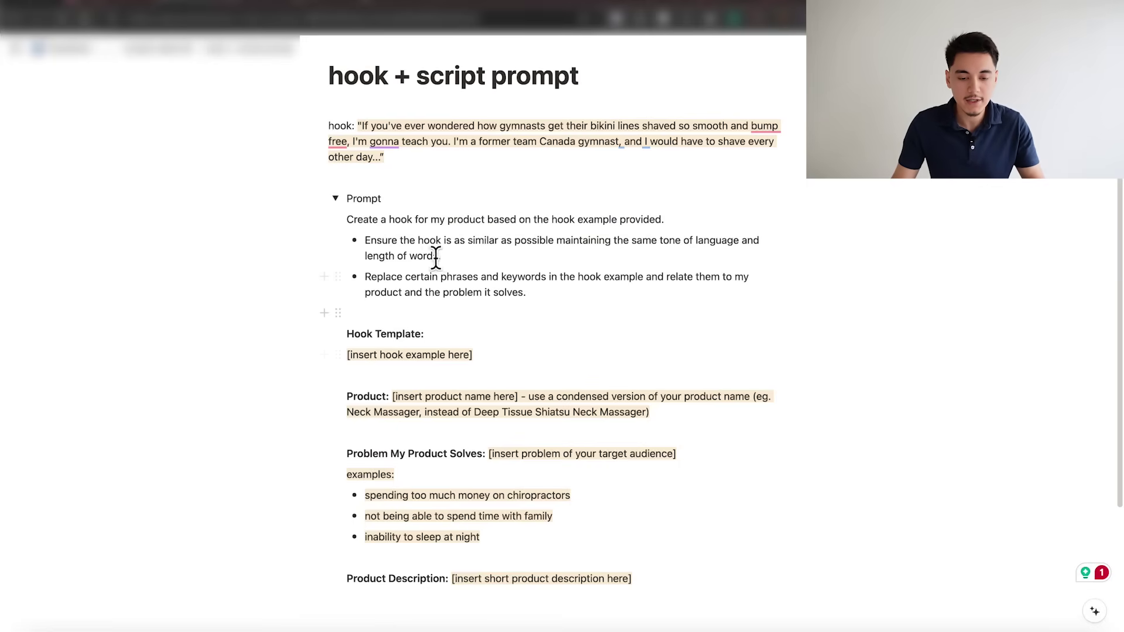
# Replace the '[insert hook example here]' placeholder with the quoted gymnast hook example
pyautogui.moveTo(384, 157); pyautogui.dragTo(357, 125)
pyautogui.hotkey('ctrl', 'c')
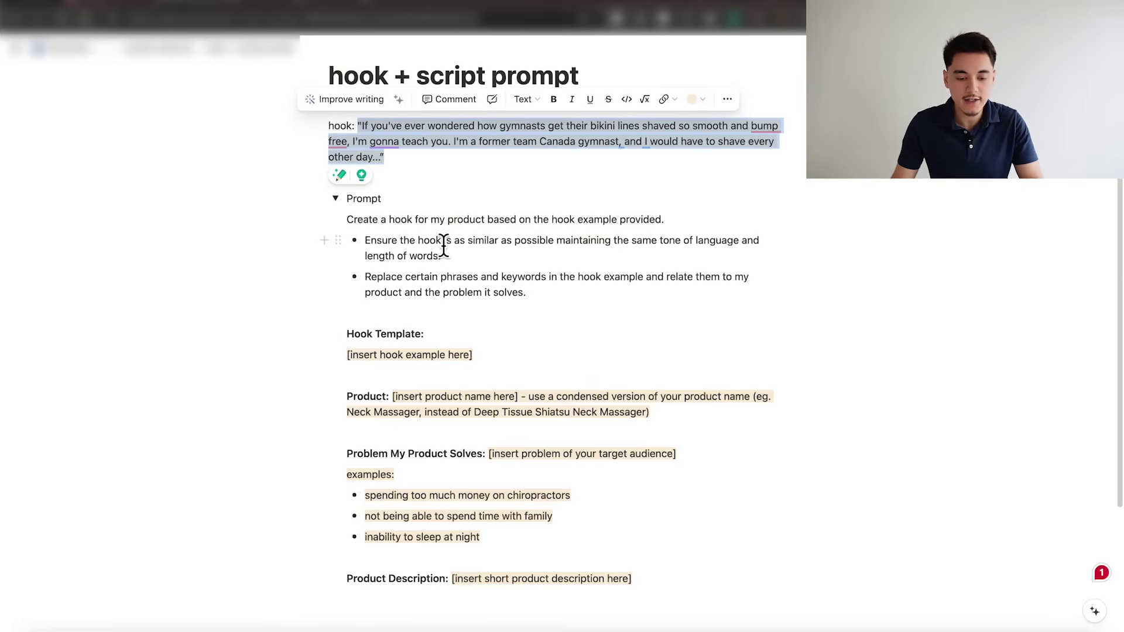
pyautogui.tripleClick(454, 355)
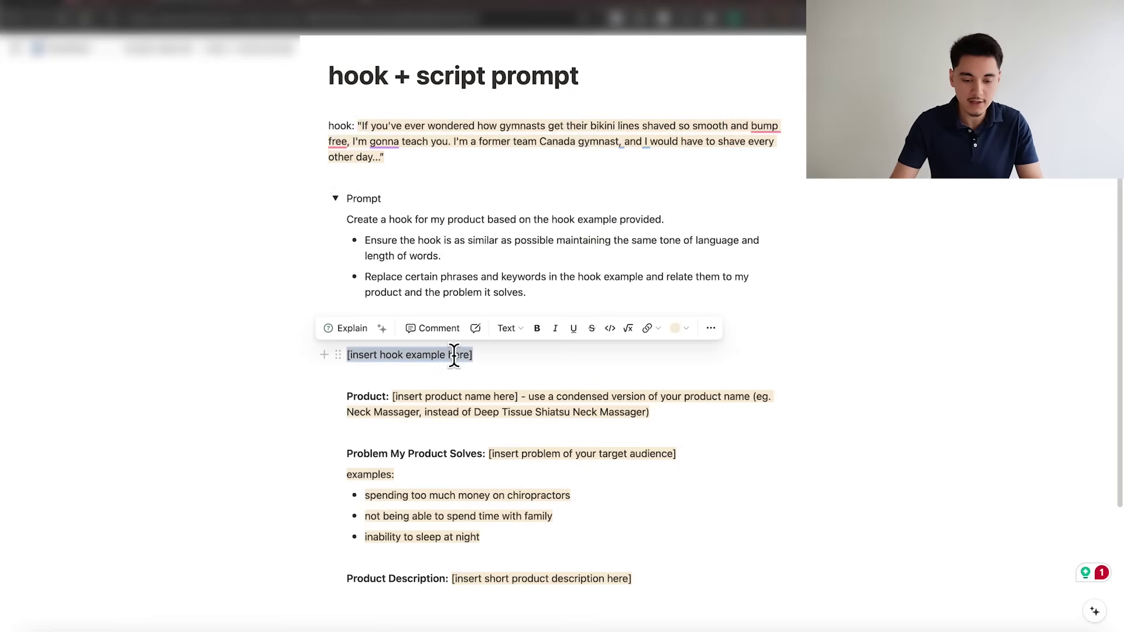
pyautogui.hotkey('ctrl', 'v')
pyautogui.scroll(-2, 456, 375)
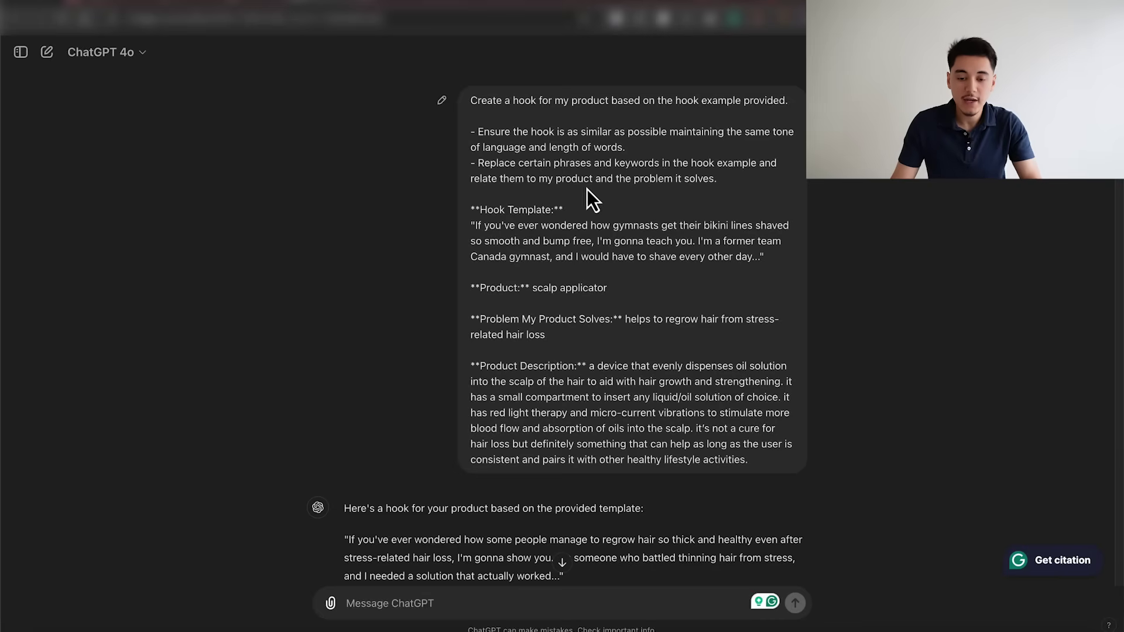
# Quote the generated hair-regrowth hook as a reply and ask for a full Facebook/TikTok ad script
pyautogui.scroll(-2, 539, 483)
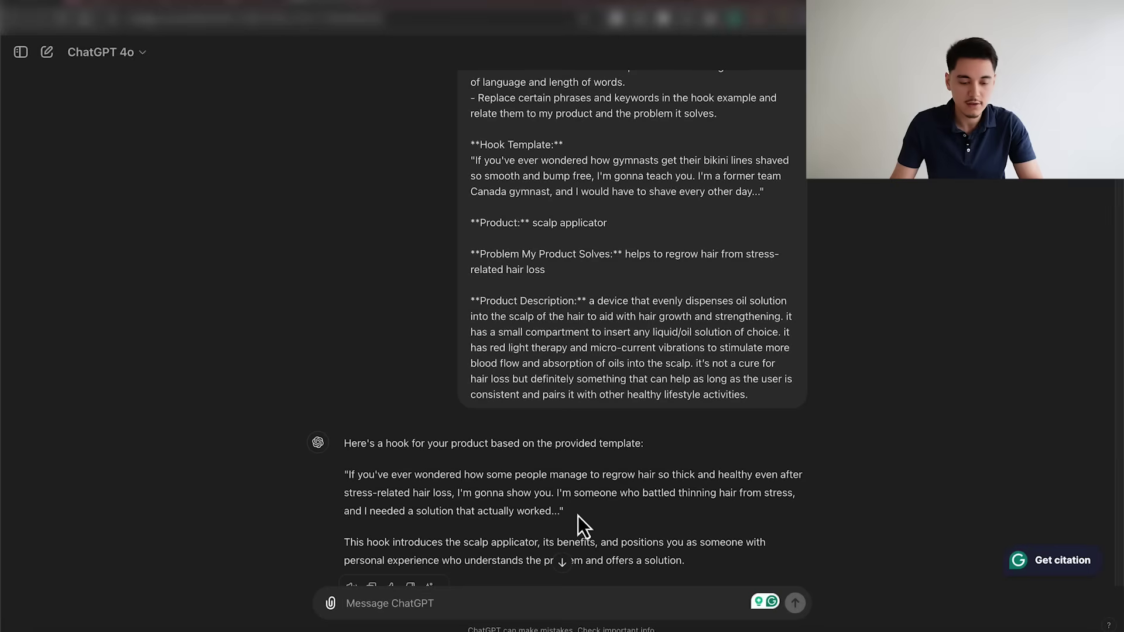
pyautogui.moveTo(580, 524); pyautogui.dragTo(353, 475)
pyautogui.click(357, 457)
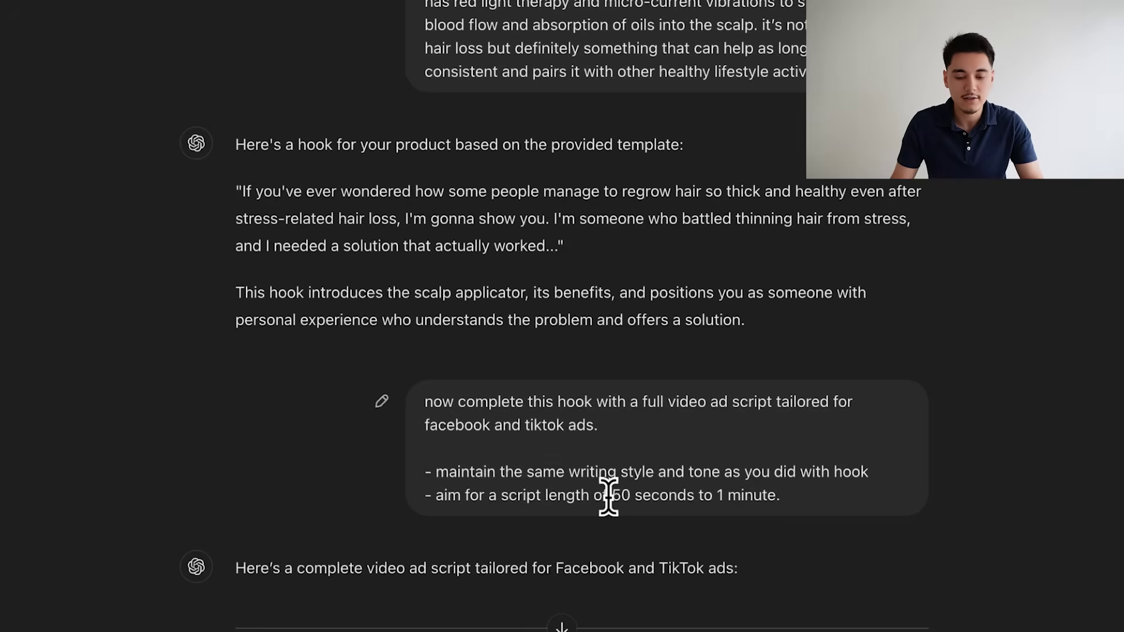
# Read through the returned 50-second to 1-minute ad script
pyautogui.scroll(-5, 743, 497)
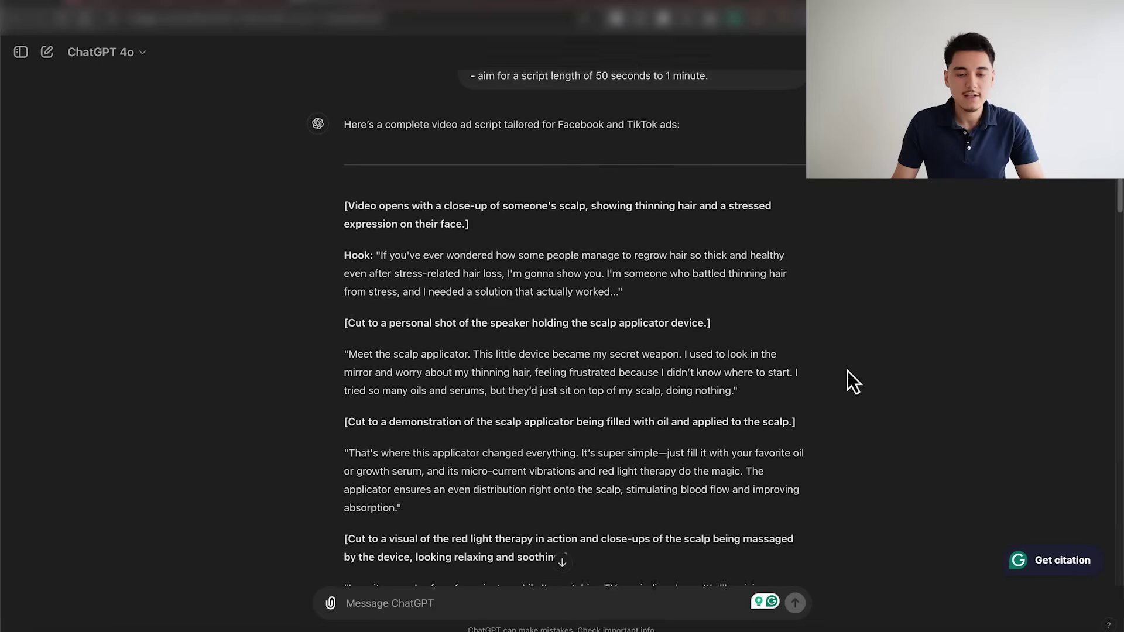
pyautogui.scroll(-5, 848, 371)
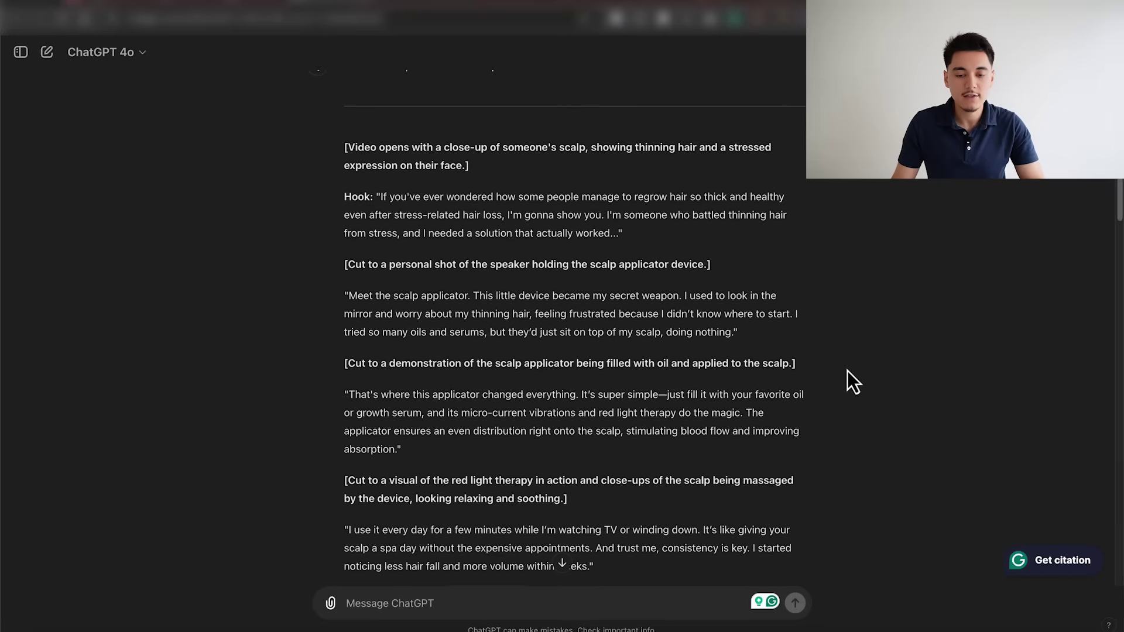
pyautogui.scroll(-5, 847, 370)
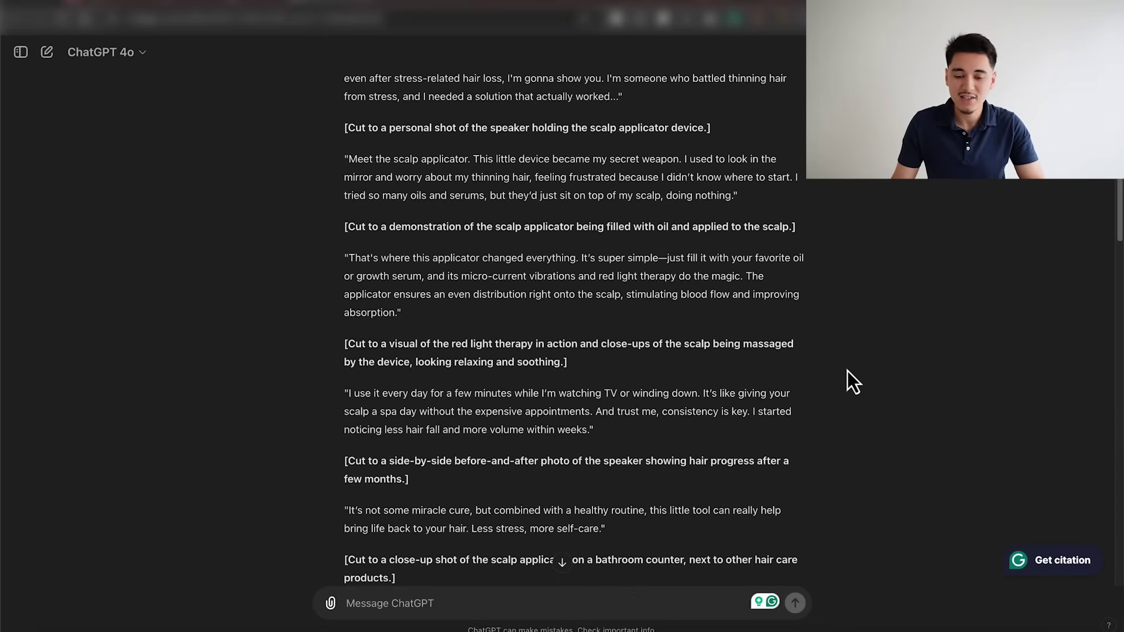
pyautogui.scroll(-1, 847, 370)
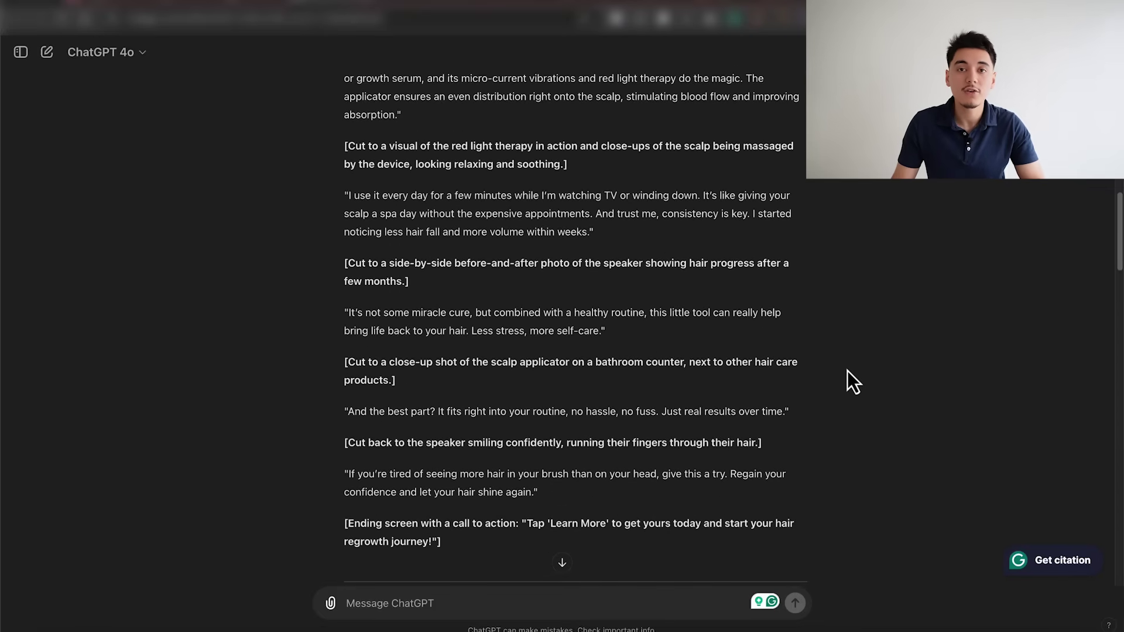
pyautogui.scroll(-2, 848, 371)
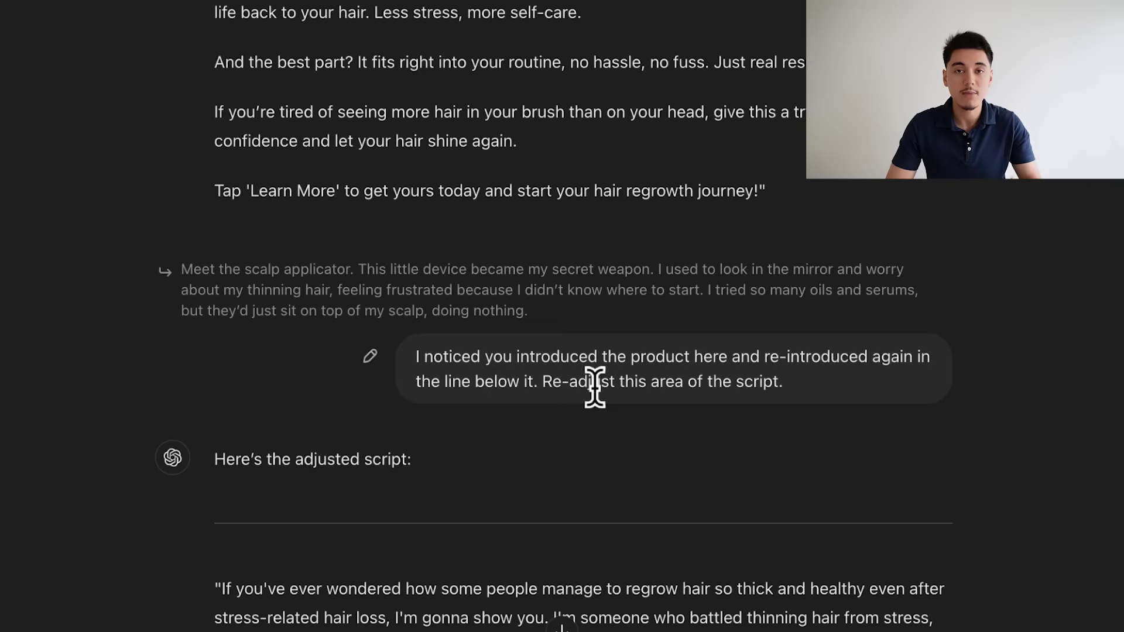
# Review the revised script with a single product introduction and a brief stress explanation
pyautogui.scroll(-5, 594, 386)
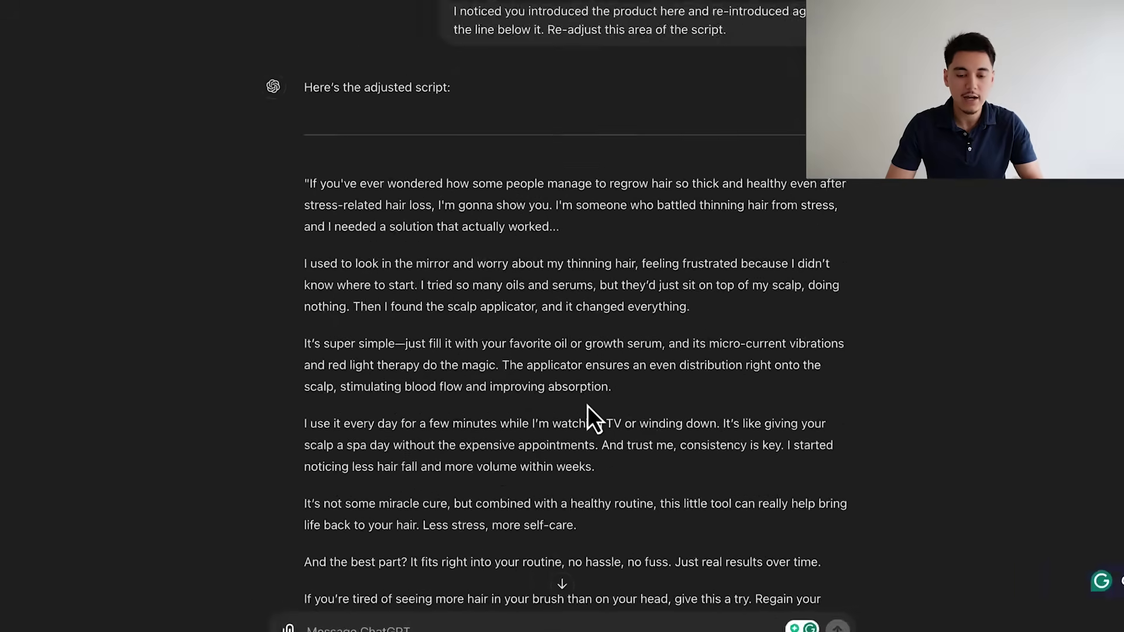
pyautogui.scroll(-5, 585, 412)
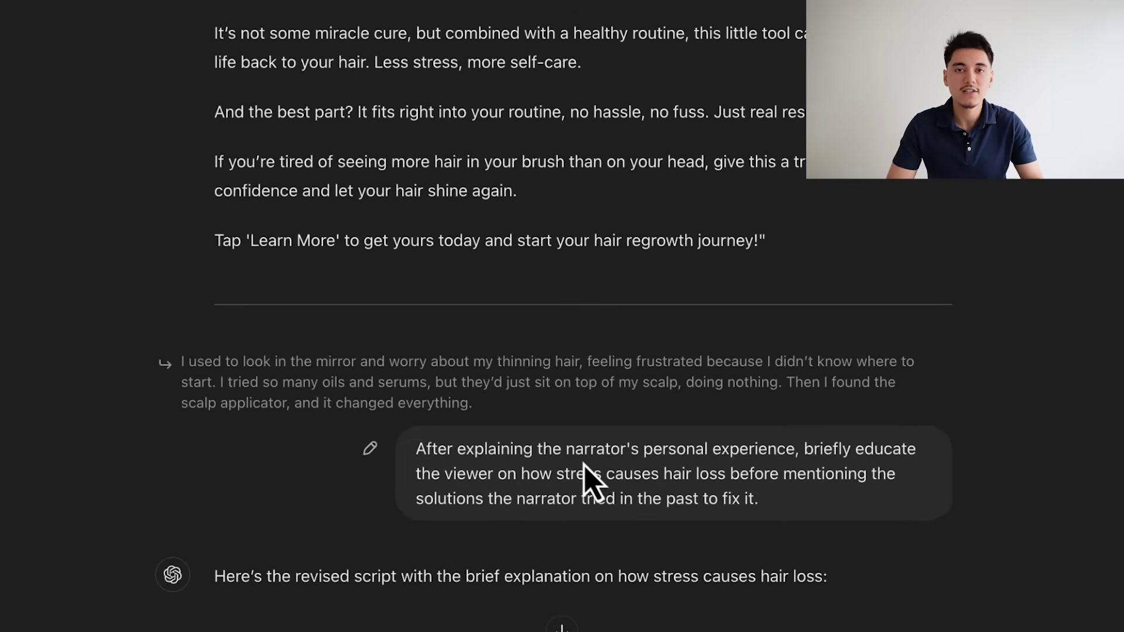
pyautogui.scroll(-1, 609, 462)
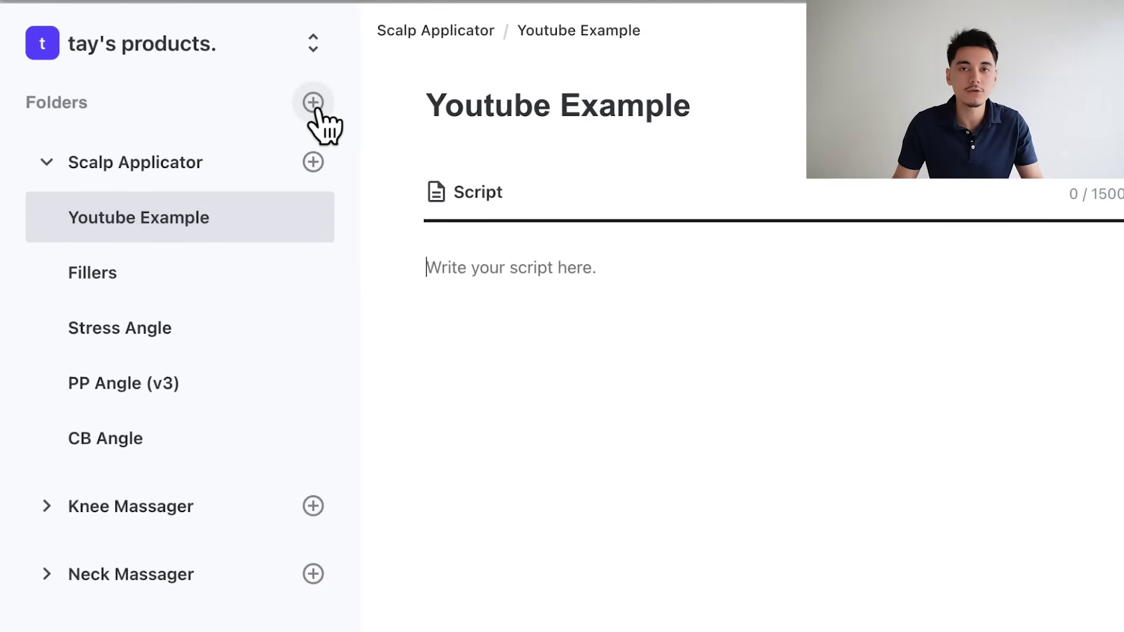
# Add an Untitled script under Scalp Applicator and paste in the revised ad script (1168/1500 characters)
pyautogui.click(313, 162)
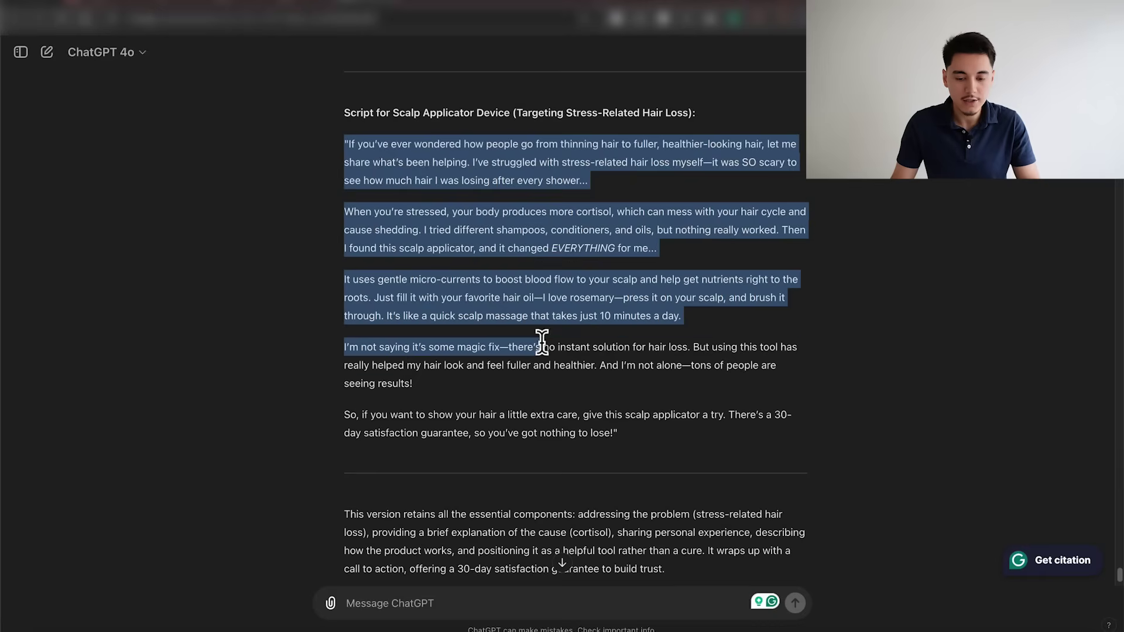
pyautogui.moveTo(536, 333); pyautogui.dragTo(624, 444)
pyautogui.click(468, 16)
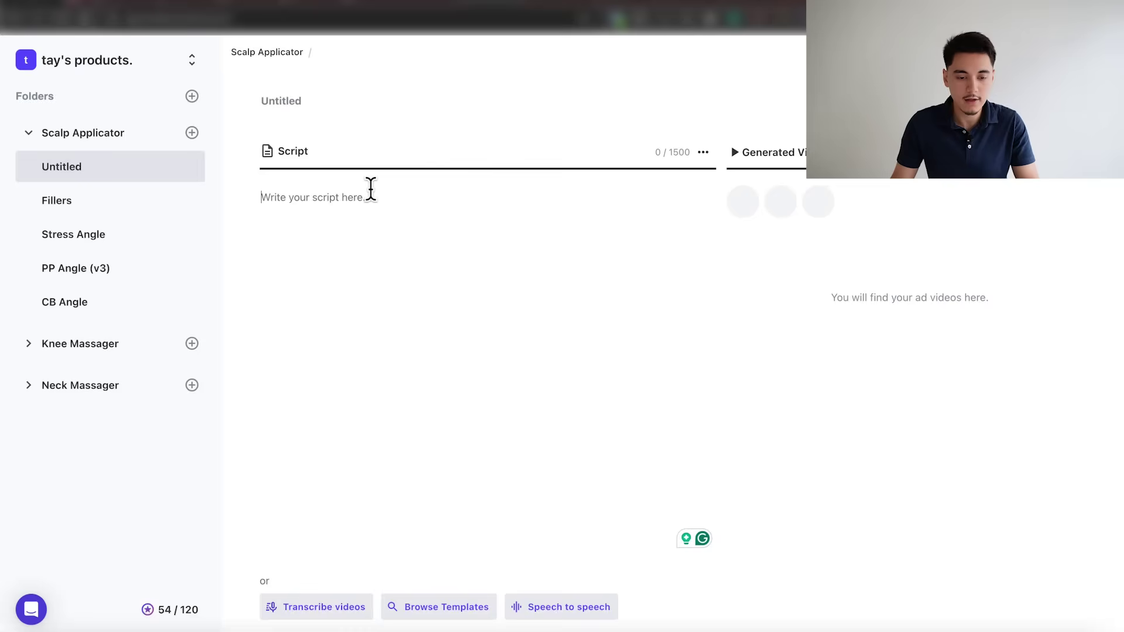
pyautogui.hotkey('ctrl', 'v')
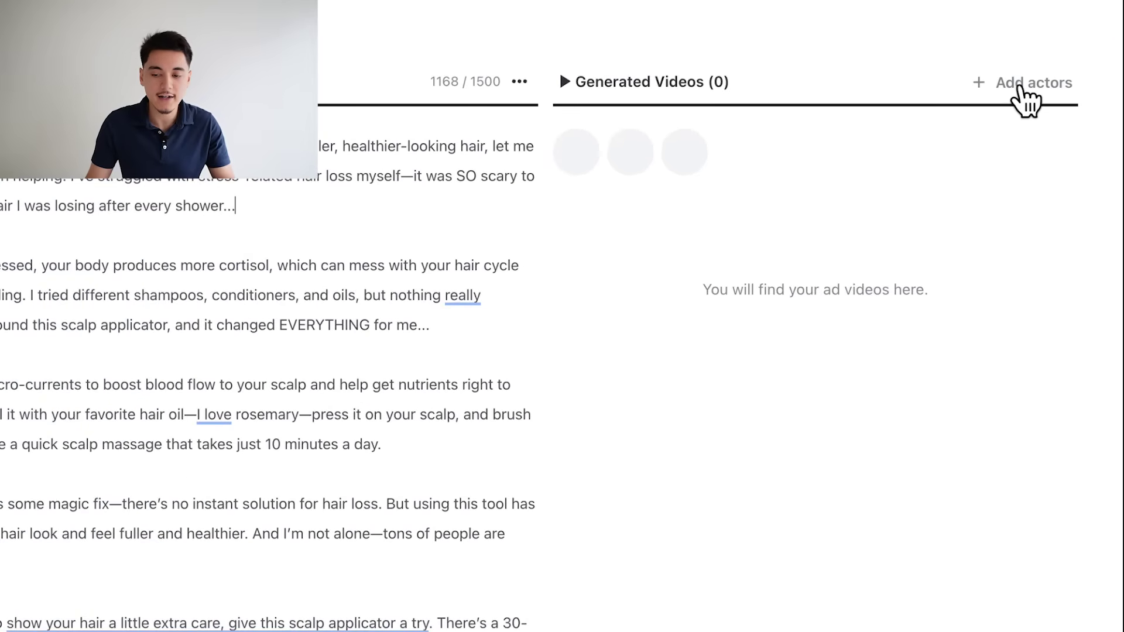
pyautogui.click(1057, 153)
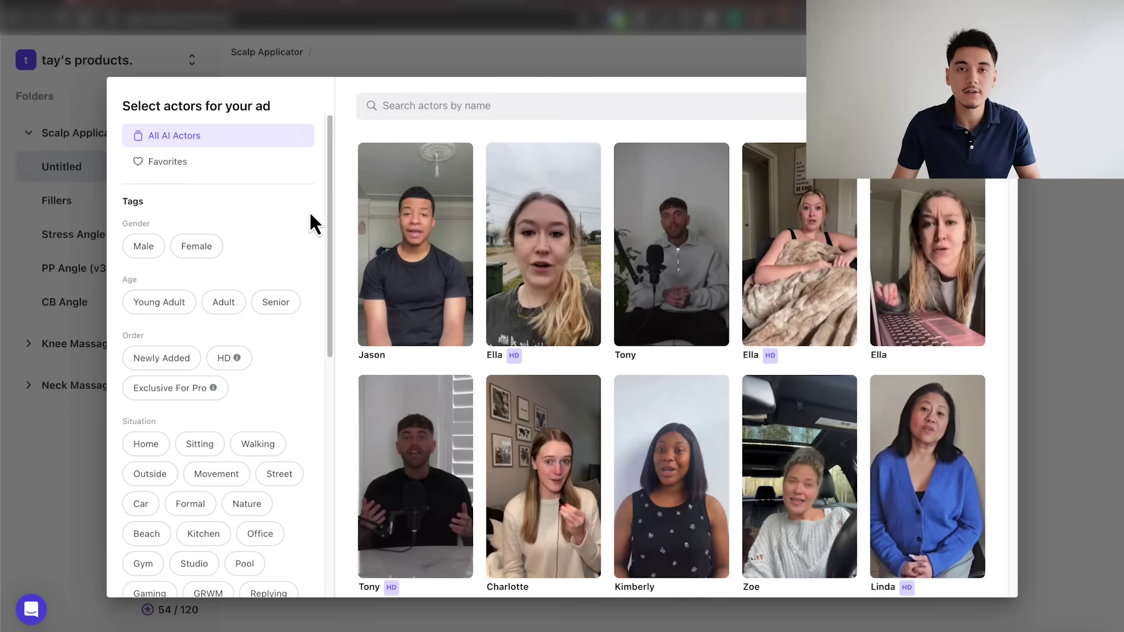
# Filter the actor library by Female, Young Adult/Senior age and Pro-exclusive tags
pyautogui.scroll(-5, 479, 176)
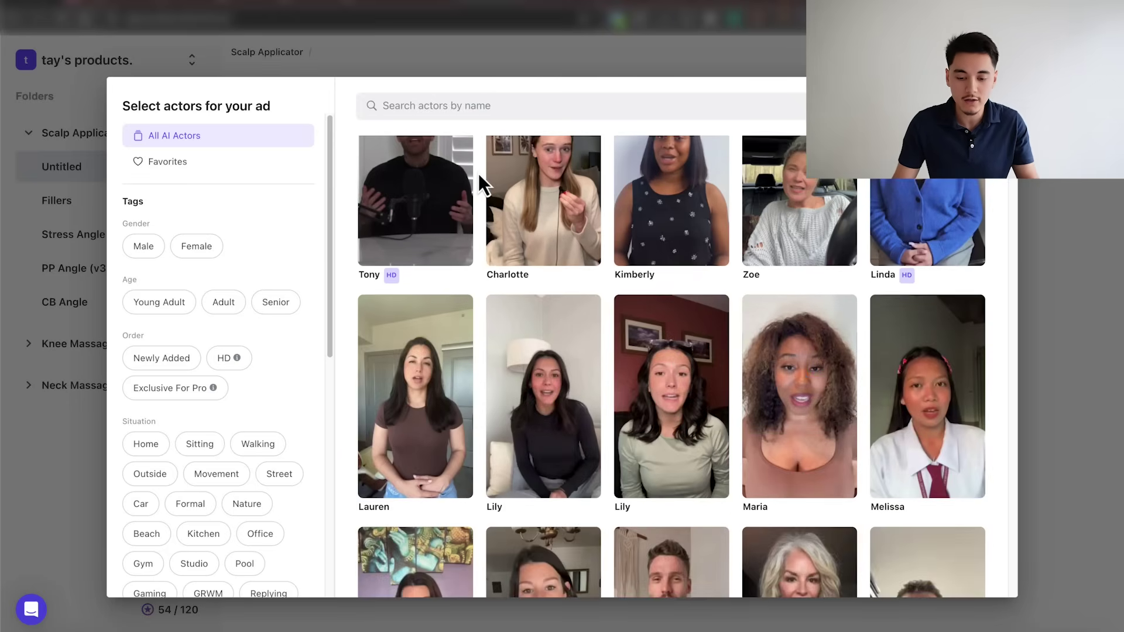
pyautogui.scroll(-5, 476, 257)
pyautogui.scroll(-6, 478, 257)
pyautogui.scroll(-5, 478, 258)
pyautogui.scroll(-3, 478, 259)
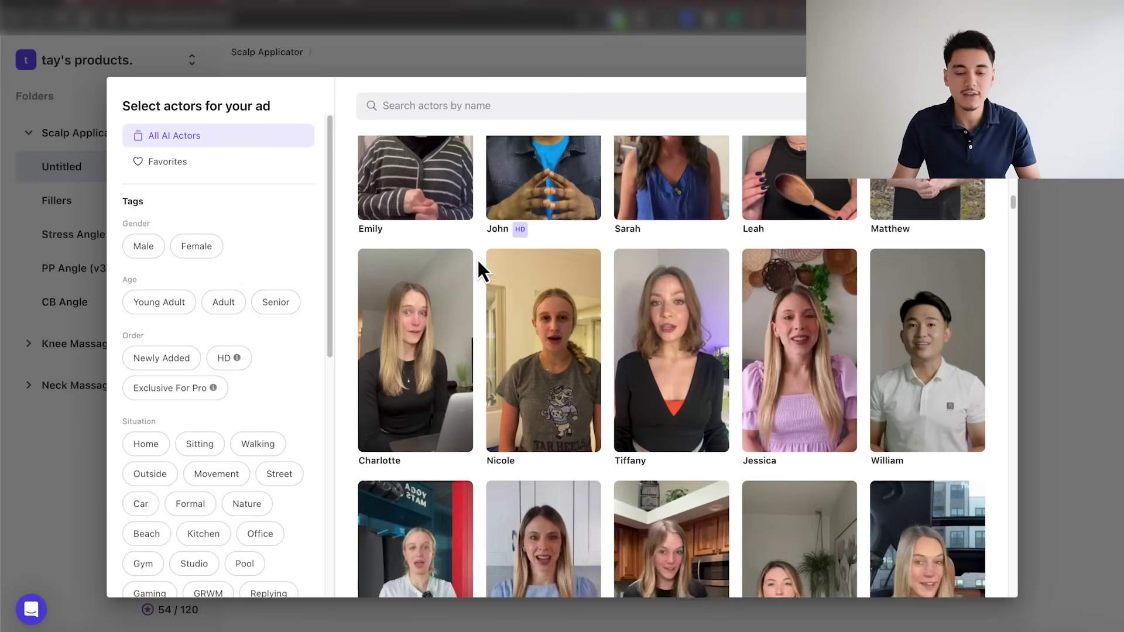
pyautogui.scroll(-3, 477, 256)
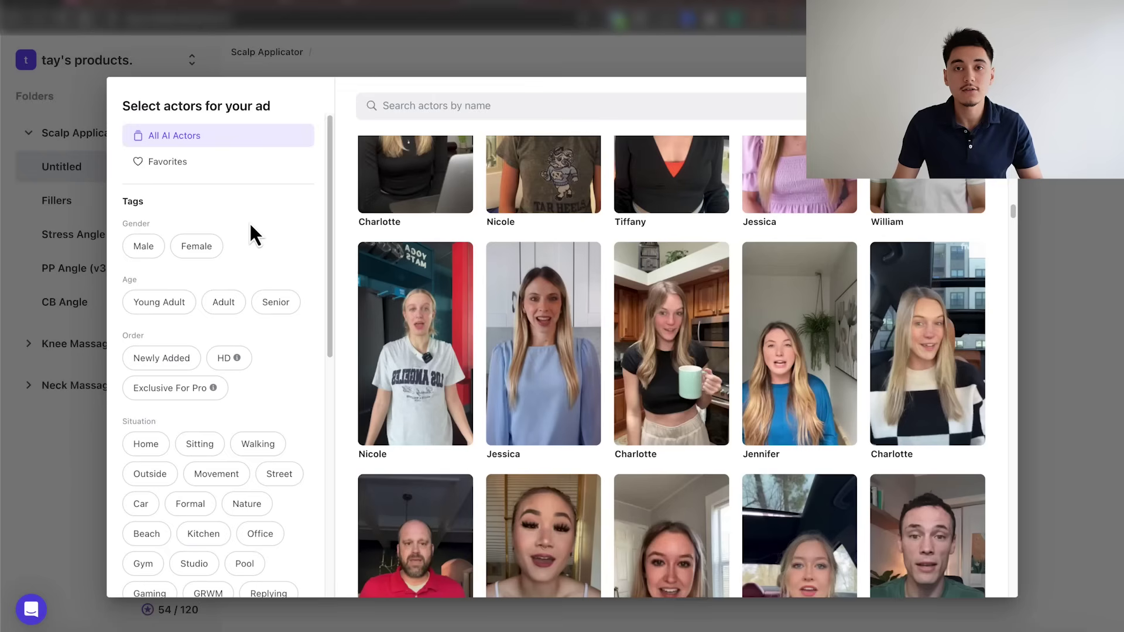
pyautogui.click(186, 257)
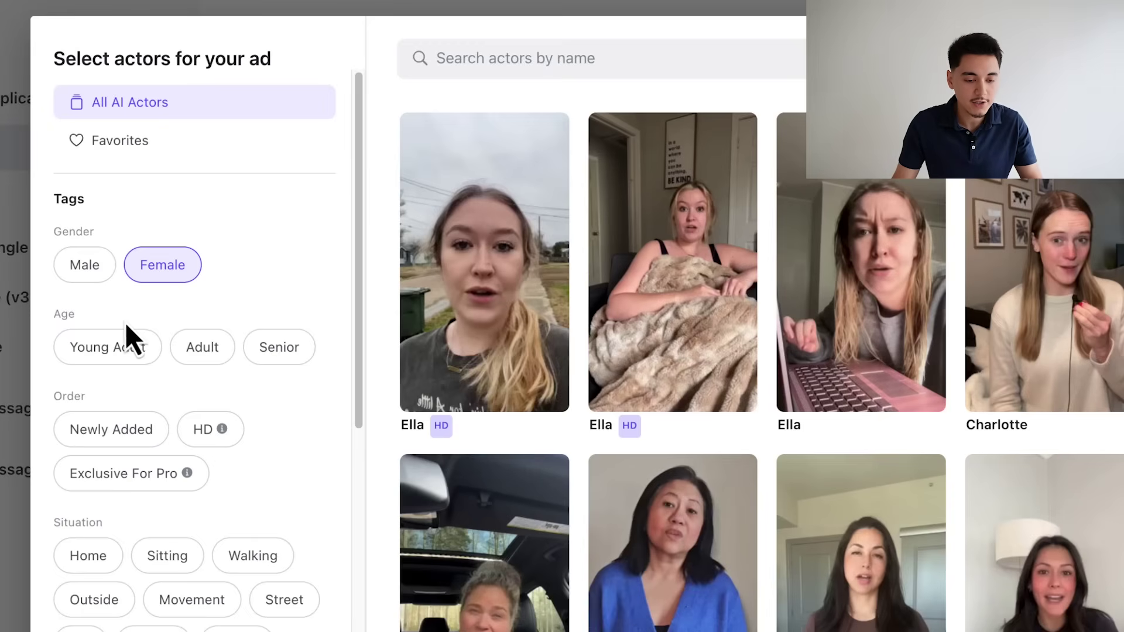
pyautogui.click(113, 355)
pyautogui.click(279, 348)
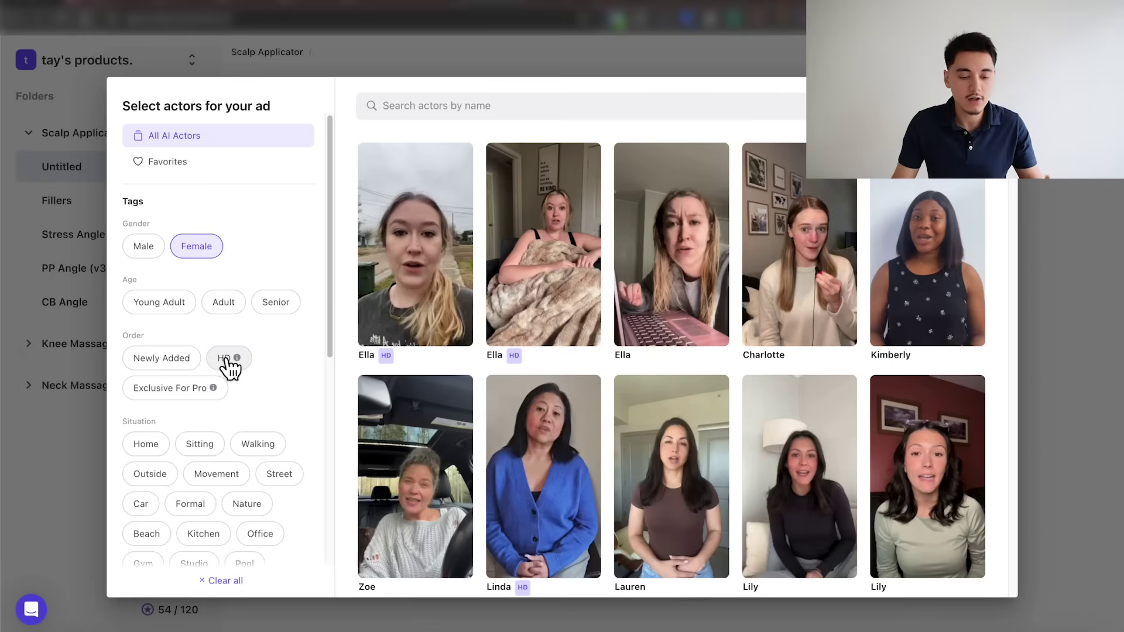
pyautogui.click(226, 359)
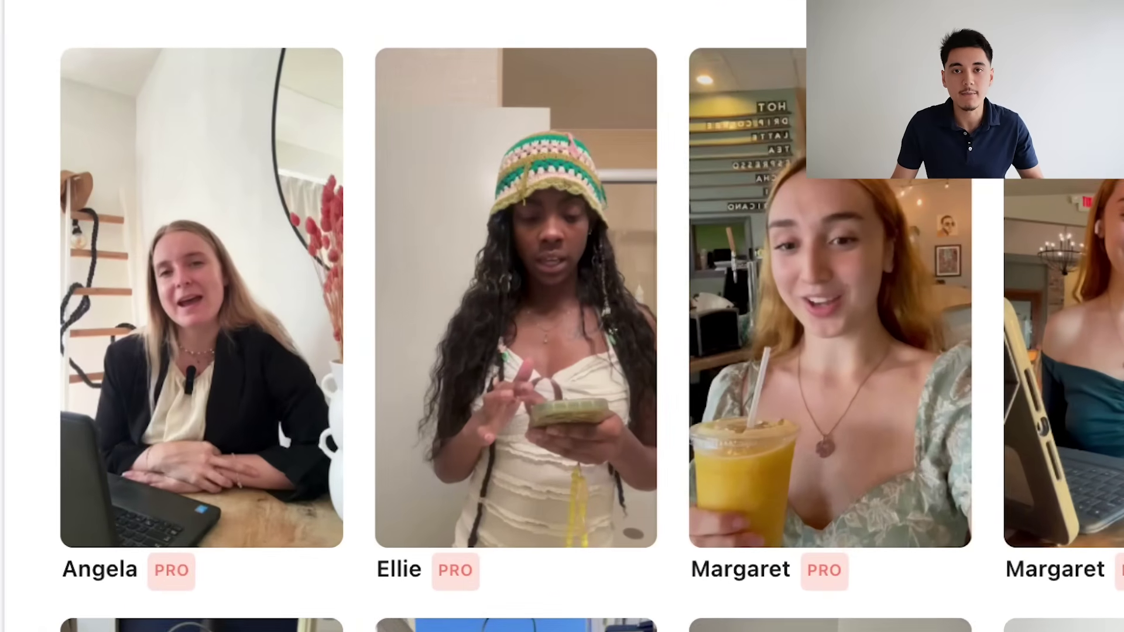
# Narrow by mug, phone and skin-tone filters, pick the dark-haired actor in black, and continue
pyautogui.moveTo(176, 474)
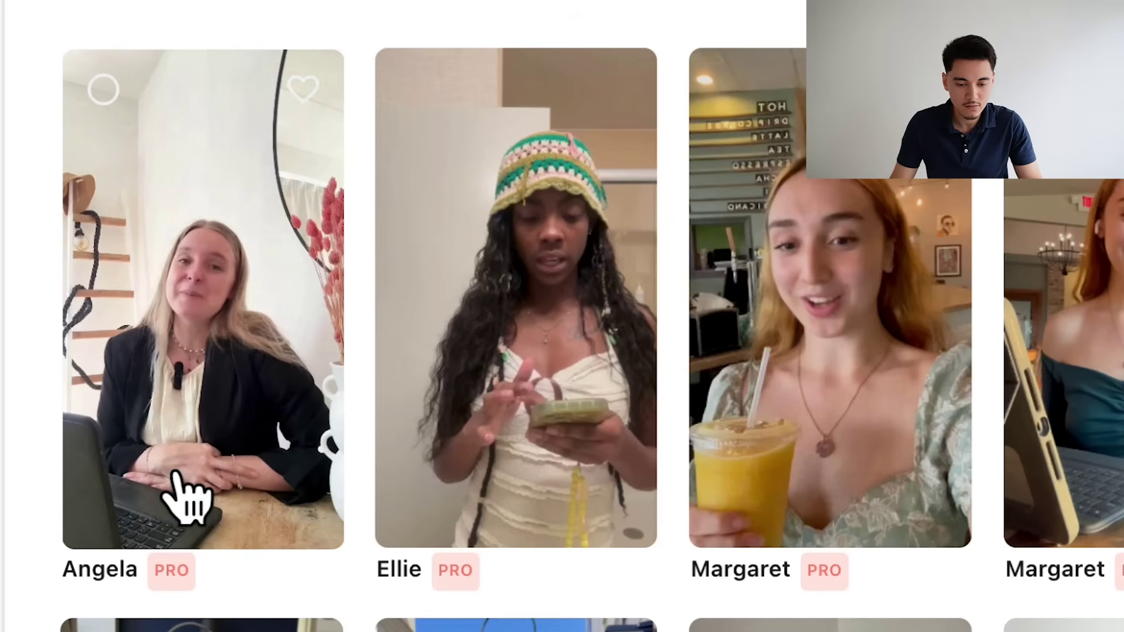
pyautogui.moveTo(673, 527)
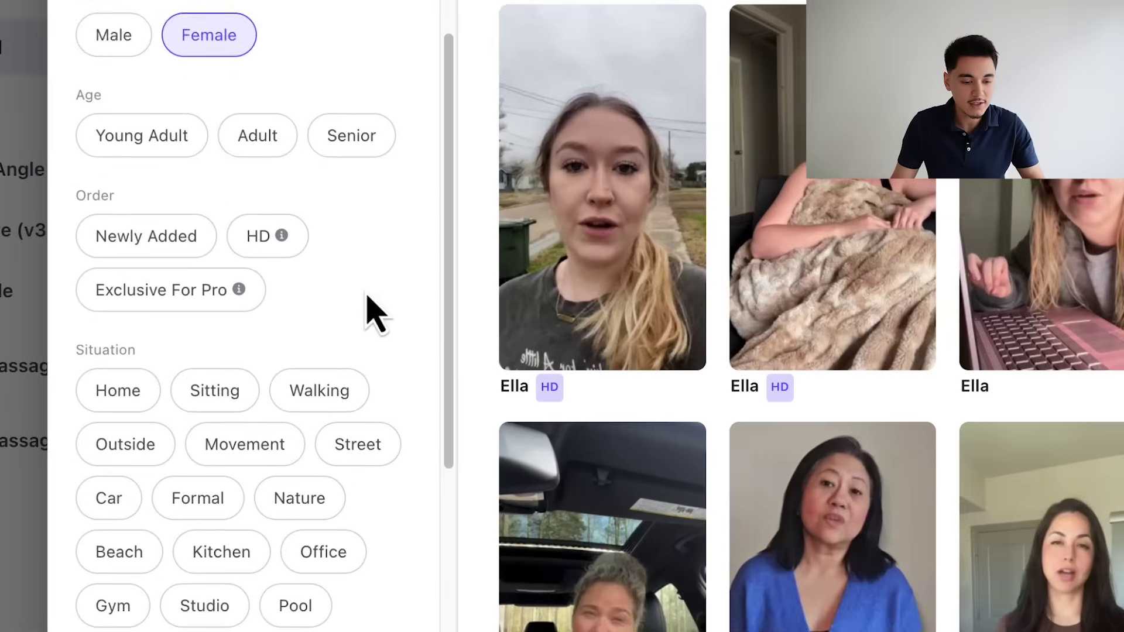
pyautogui.scroll(-5, 368, 297)
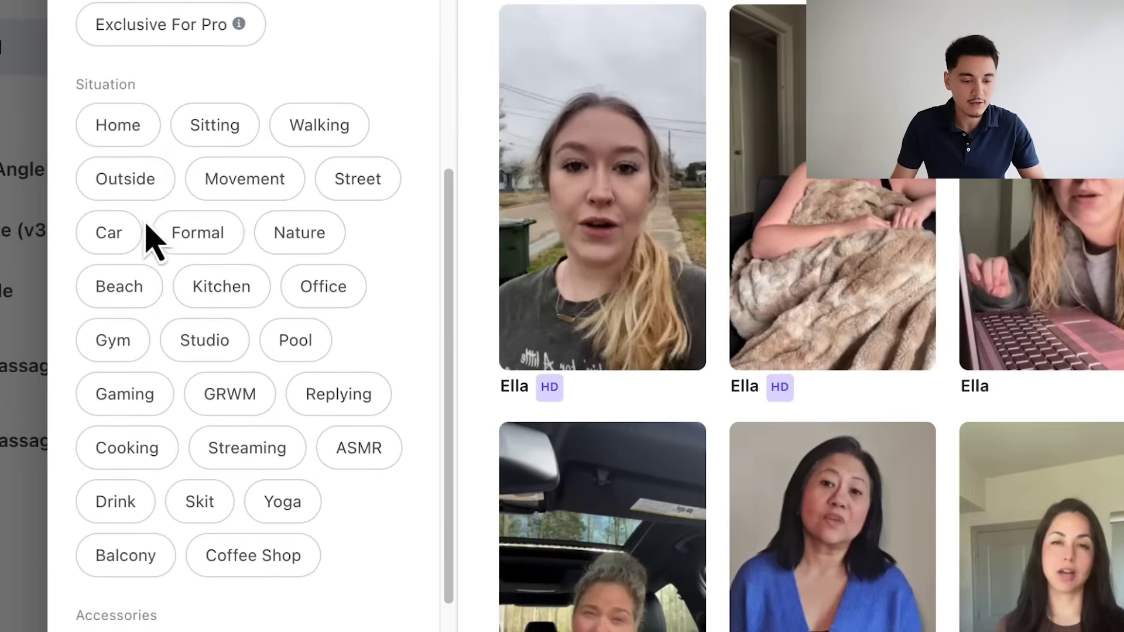
pyautogui.scroll(-3, 270, 413)
pyautogui.scroll(3, 221, 233)
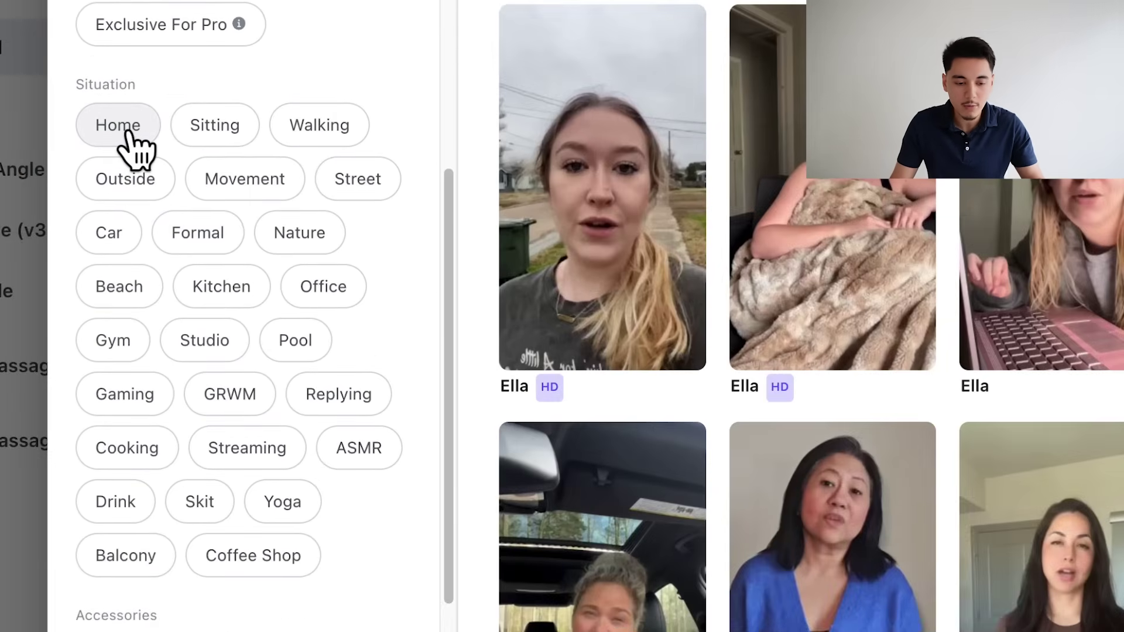
pyautogui.scroll(-3, 147, 158)
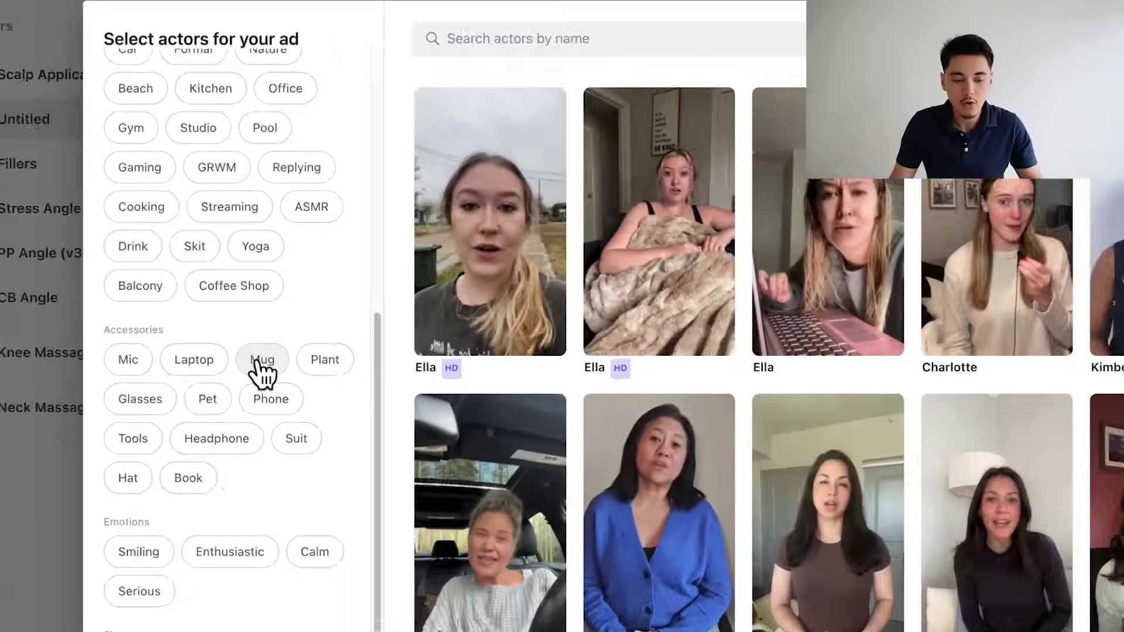
pyautogui.click(292, 516)
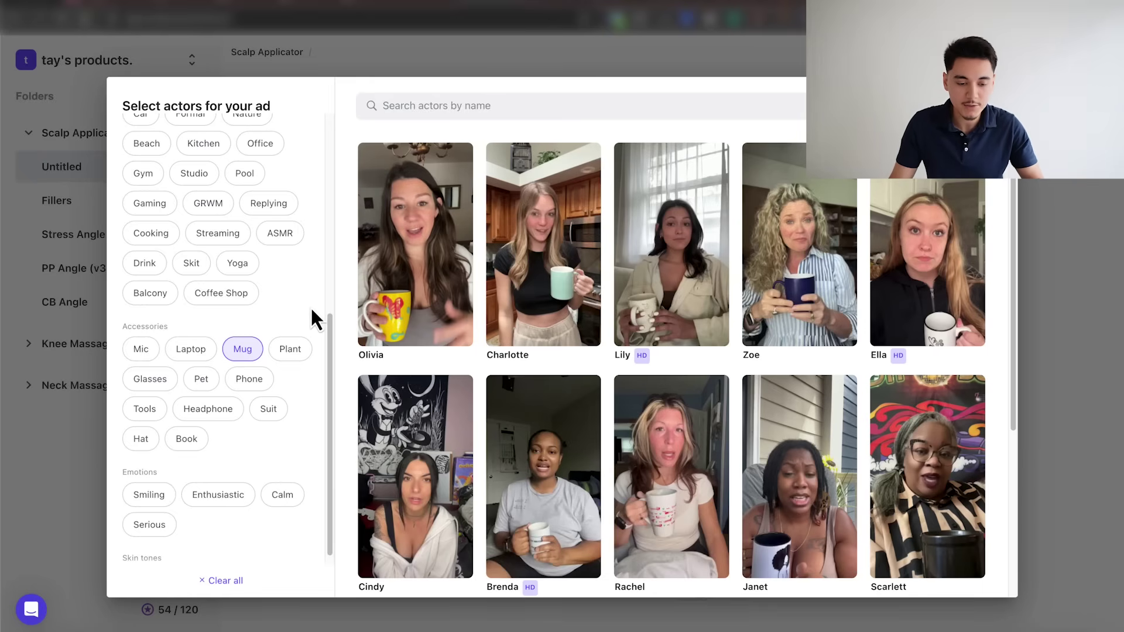
pyautogui.click(269, 381)
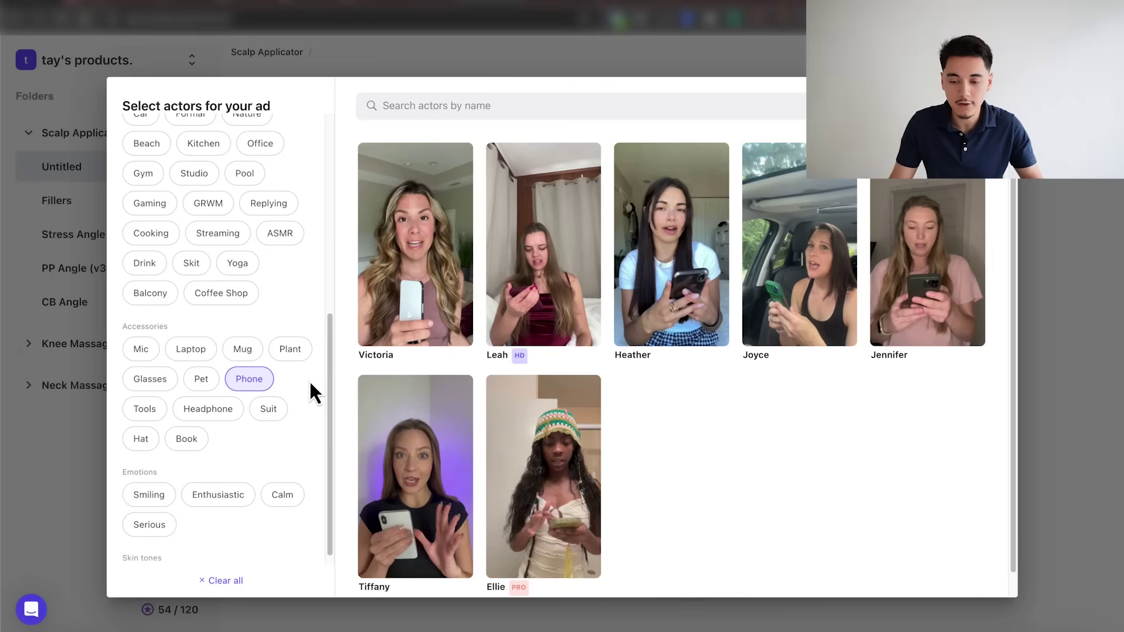
pyautogui.scroll(-2, 309, 380)
pyautogui.click(254, 502)
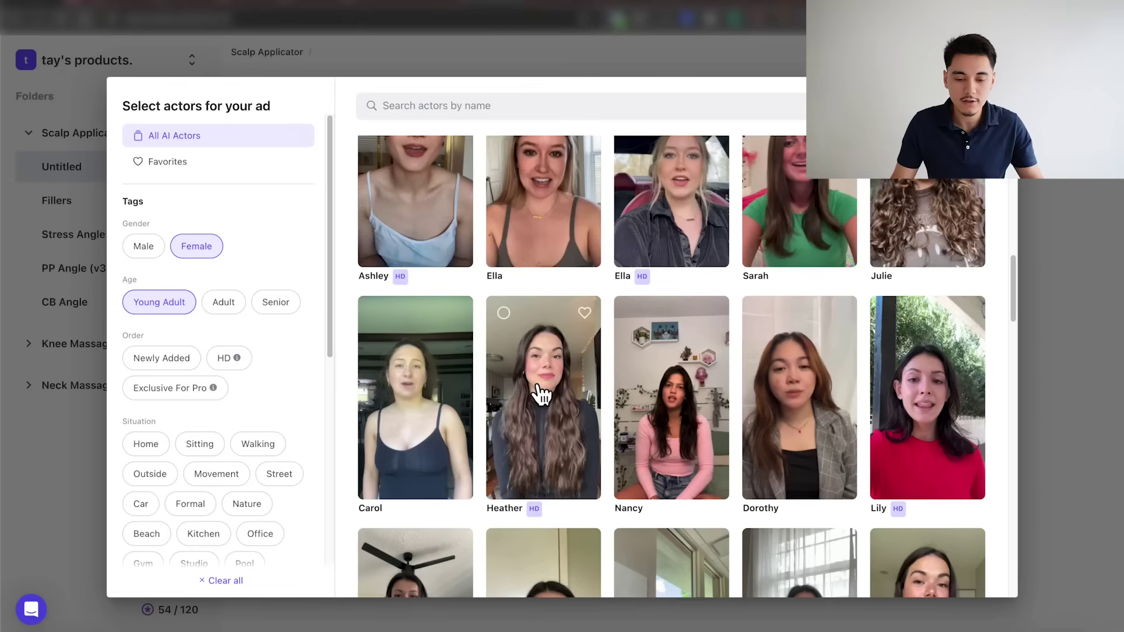
pyautogui.click(539, 394)
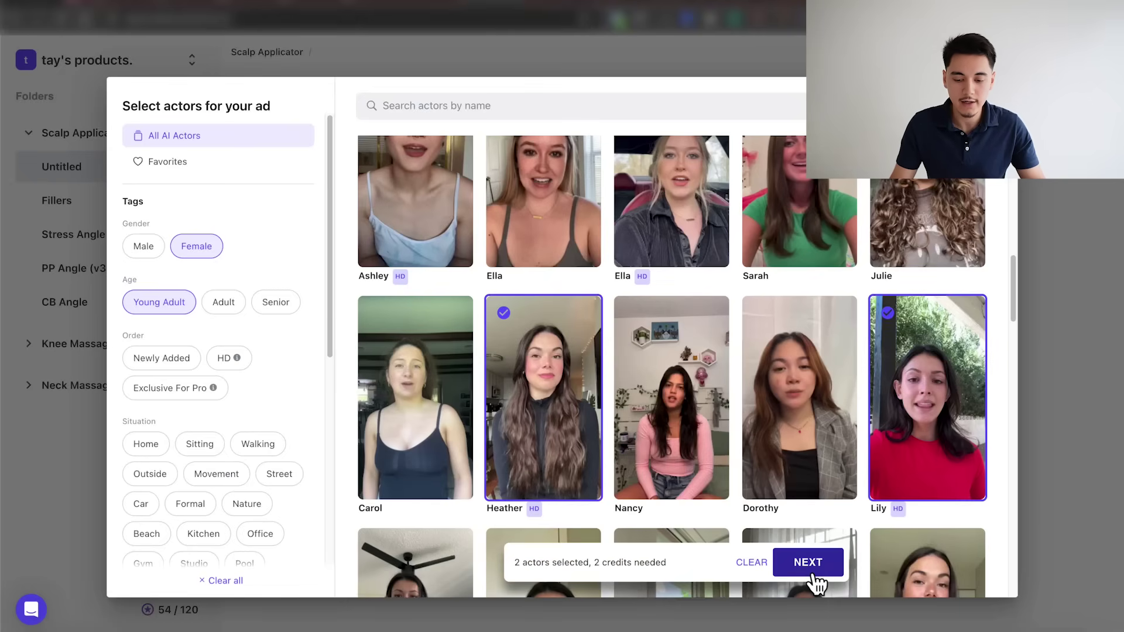
pyautogui.click(813, 573)
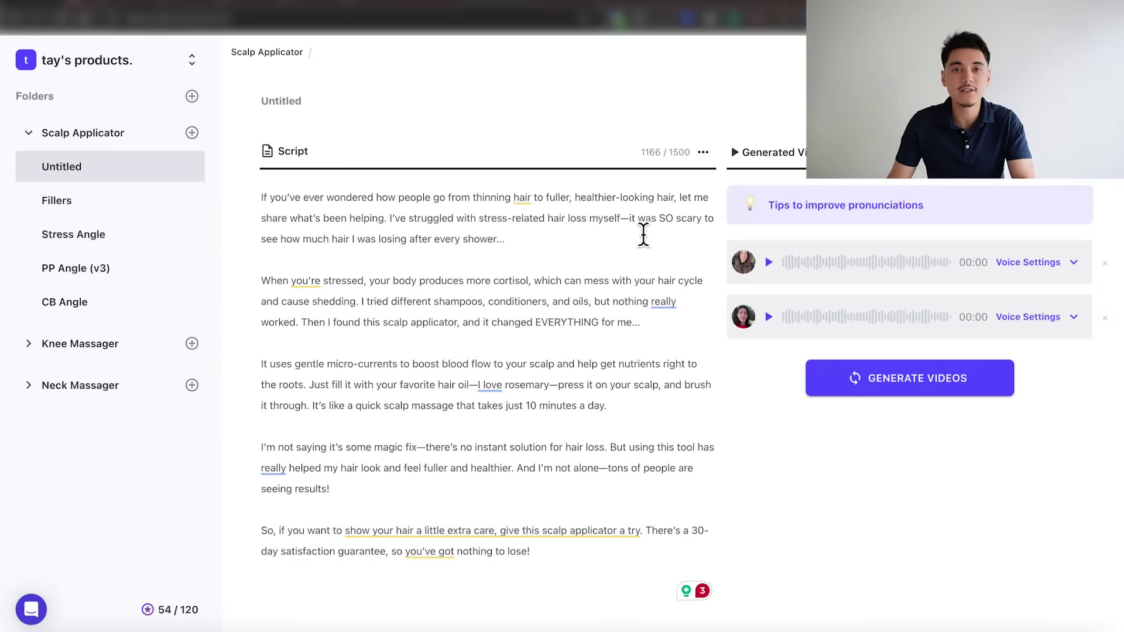
# Select the word 'SO' in the scalp applicator script
pyautogui.doubleClick(666, 218)
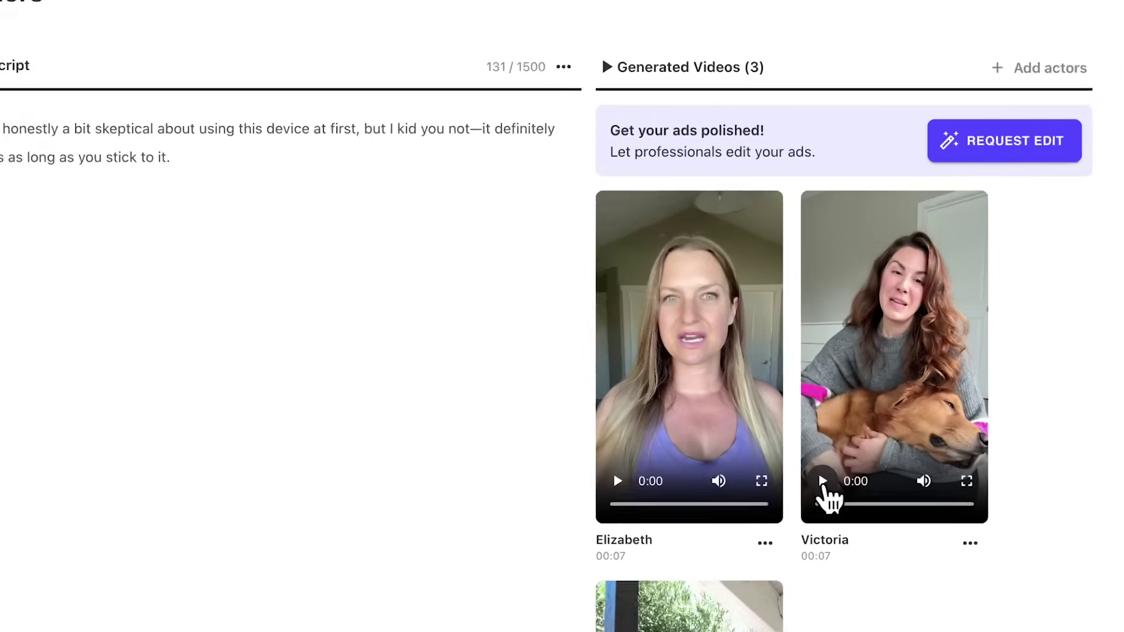
# Pause the generated actor video in Arcads
pyautogui.click(822, 477)
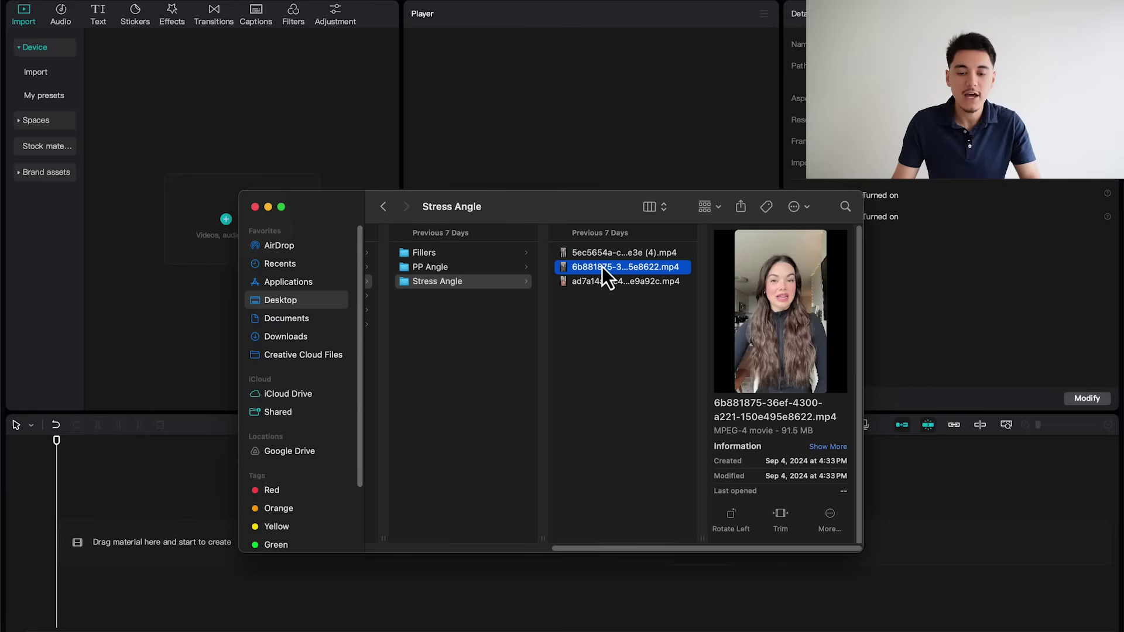
# Import the actor mp4 to 00:00, import Product Footage, and add the scalp applicator clip
pyautogui.moveTo(608, 269); pyautogui.dragTo(215, 154)
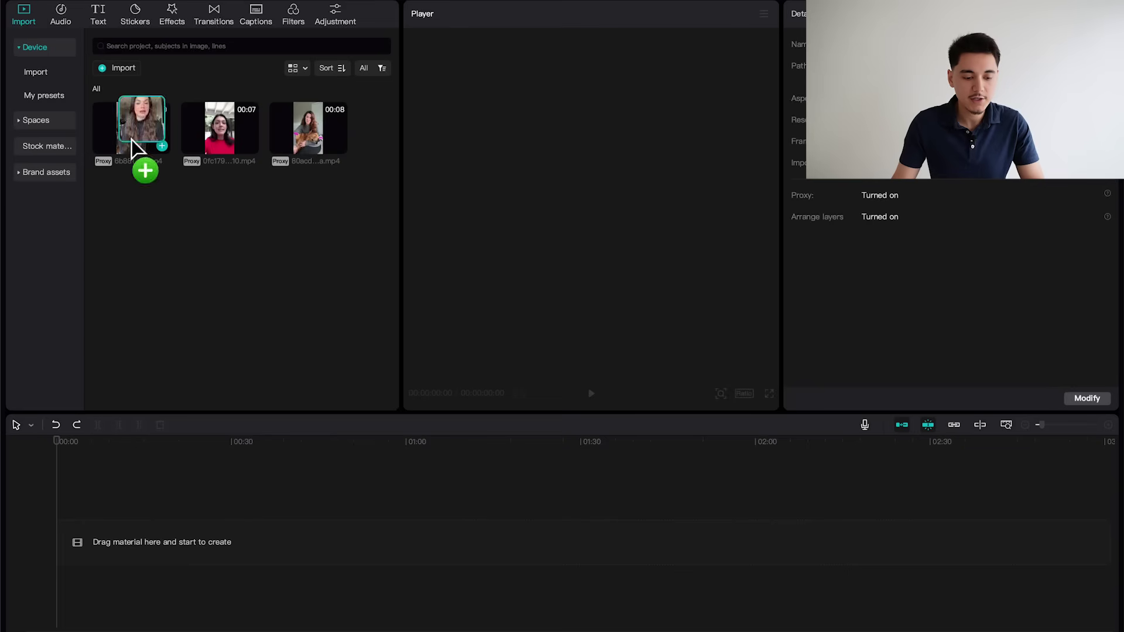
pyautogui.moveTo(131, 140); pyautogui.dragTo(117, 536)
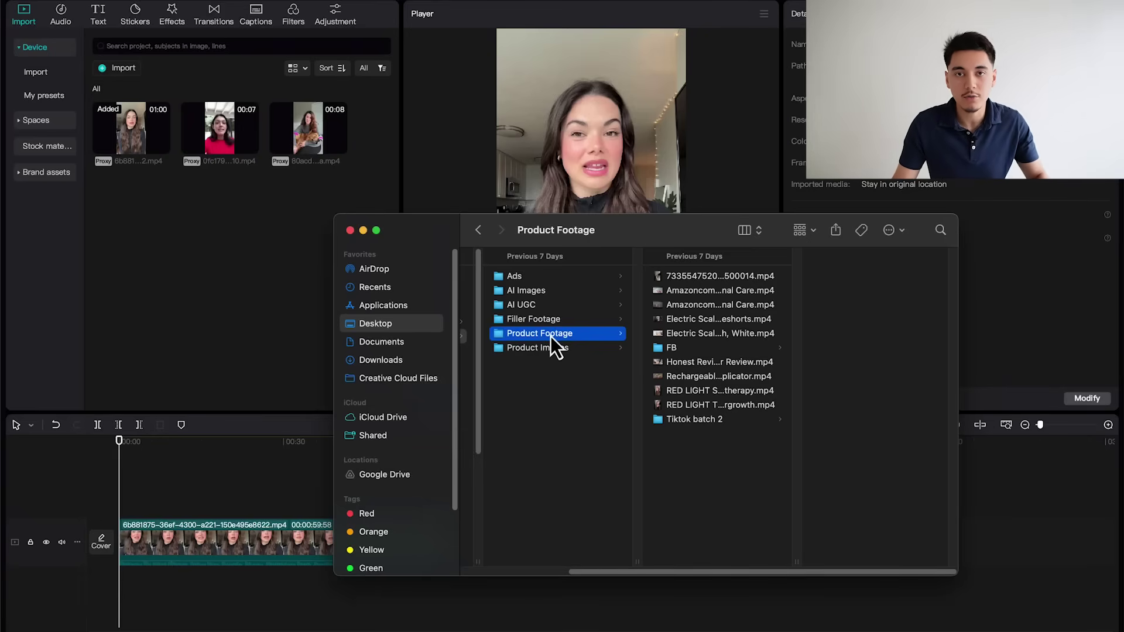
pyautogui.press('Return')
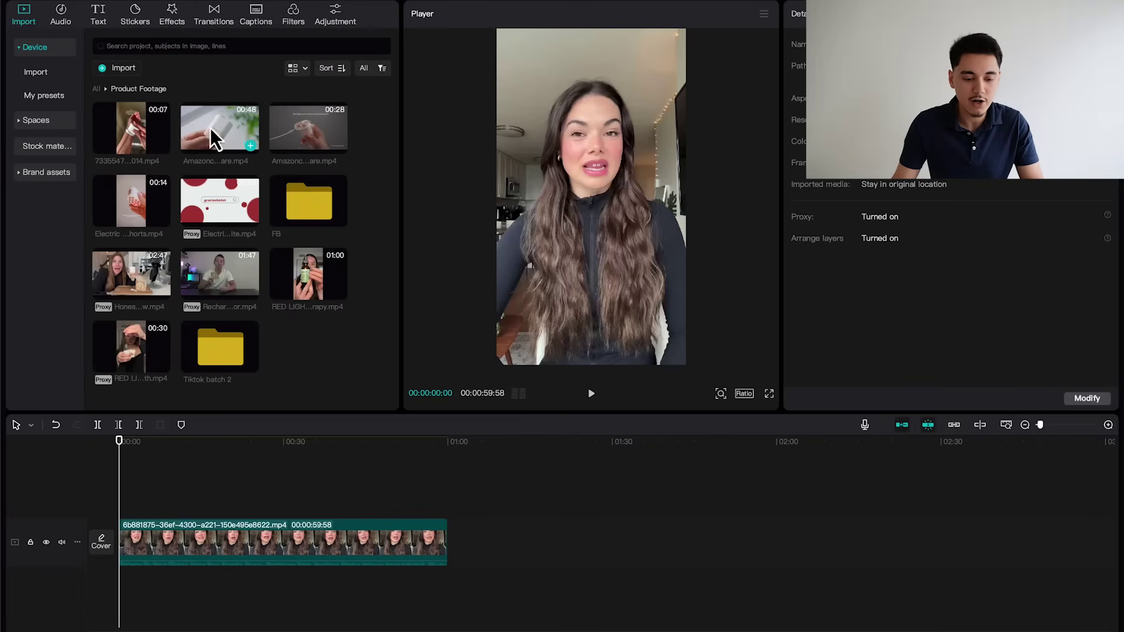
pyautogui.moveTo(210, 128); pyautogui.dragTo(118, 497)
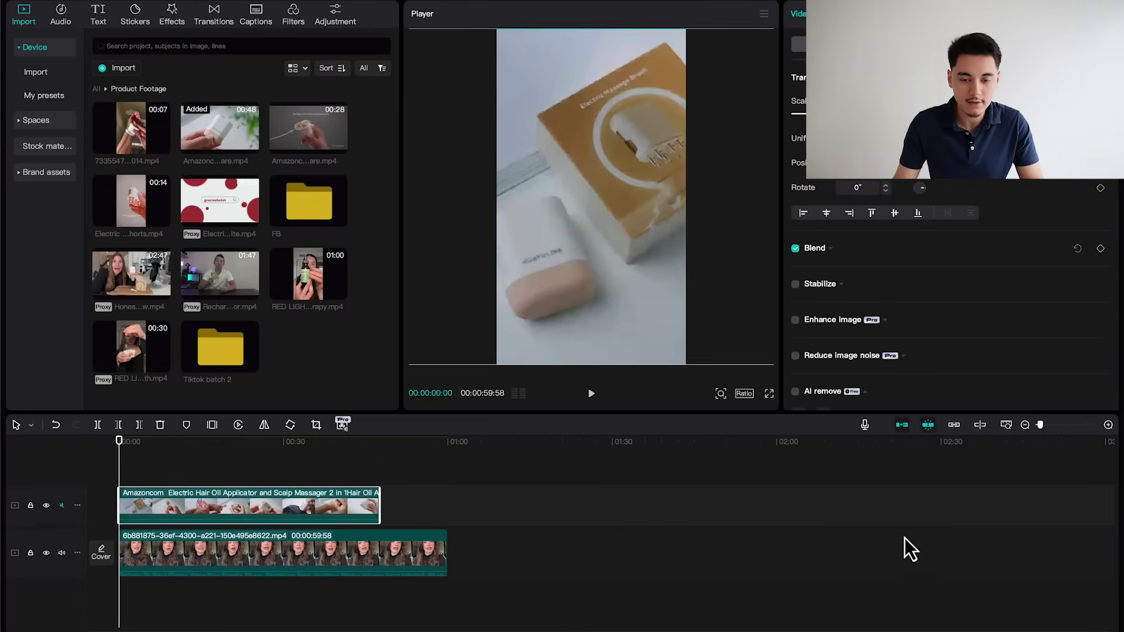
# Move the actor clip above the product footage and apply Auto removal to her background
pyautogui.click(156, 559)
pyautogui.moveTo(135, 556); pyautogui.dragTo(129, 483)
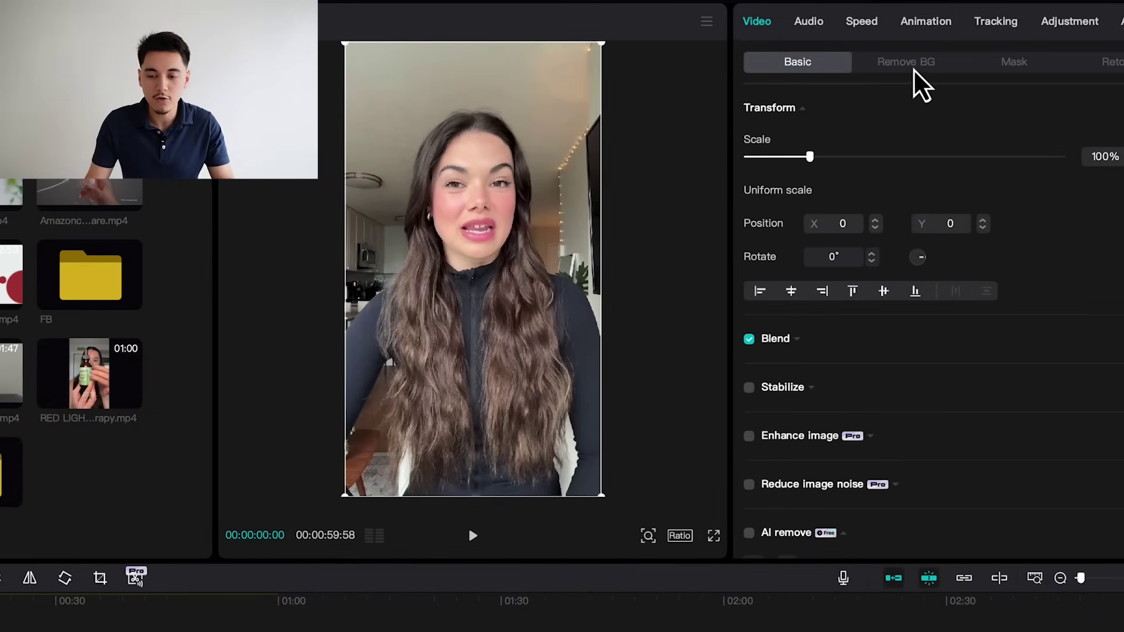
pyautogui.click(914, 69)
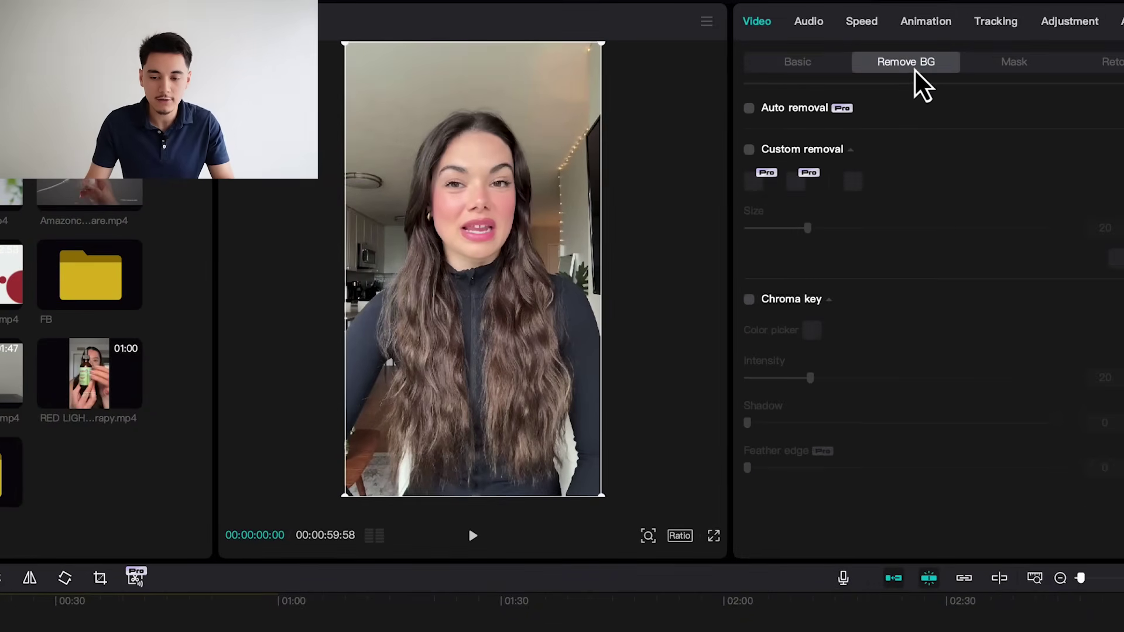
pyautogui.click(751, 109)
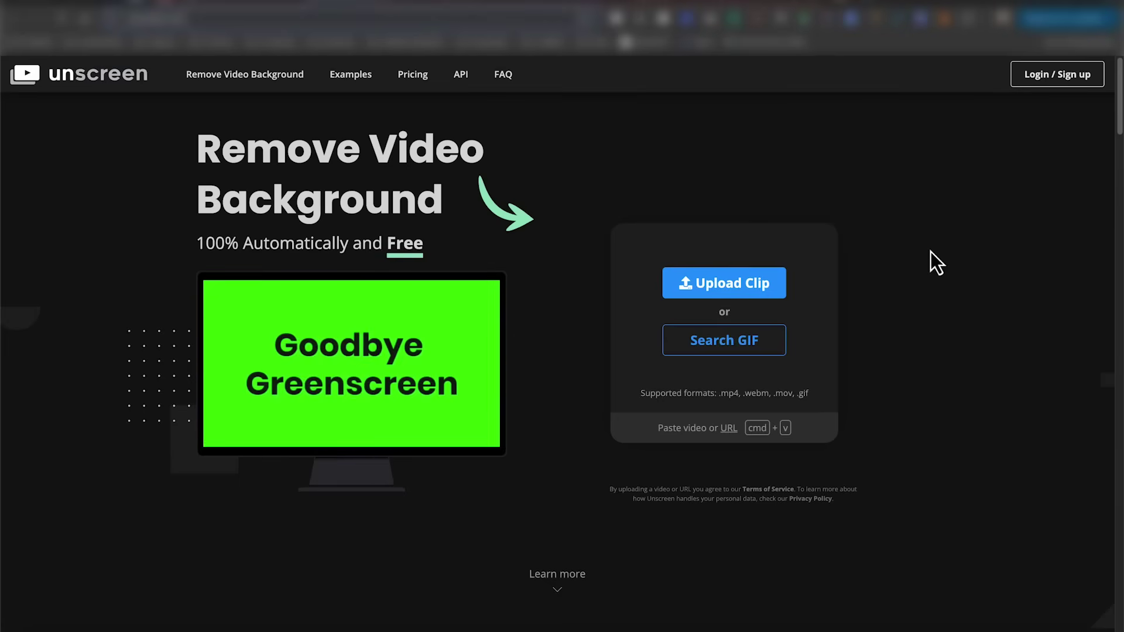
# Upload the actor mp4 to Unscreen by dropping it from Finder onto the page
pyautogui.click(851, 536)
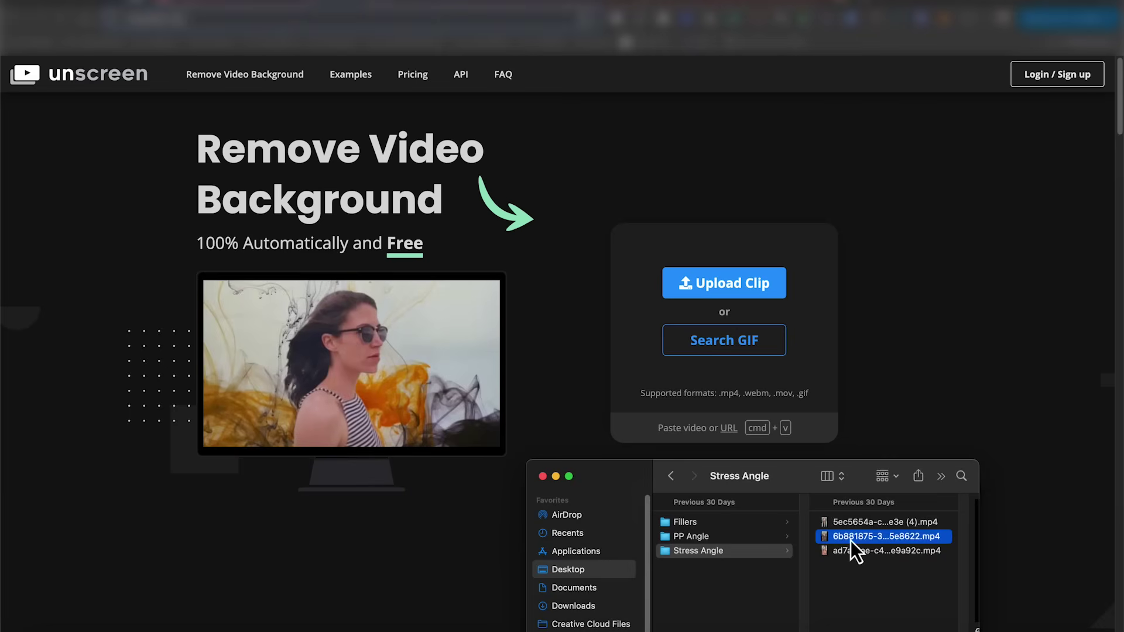
pyautogui.moveTo(851, 540); pyautogui.dragTo(512, 293)
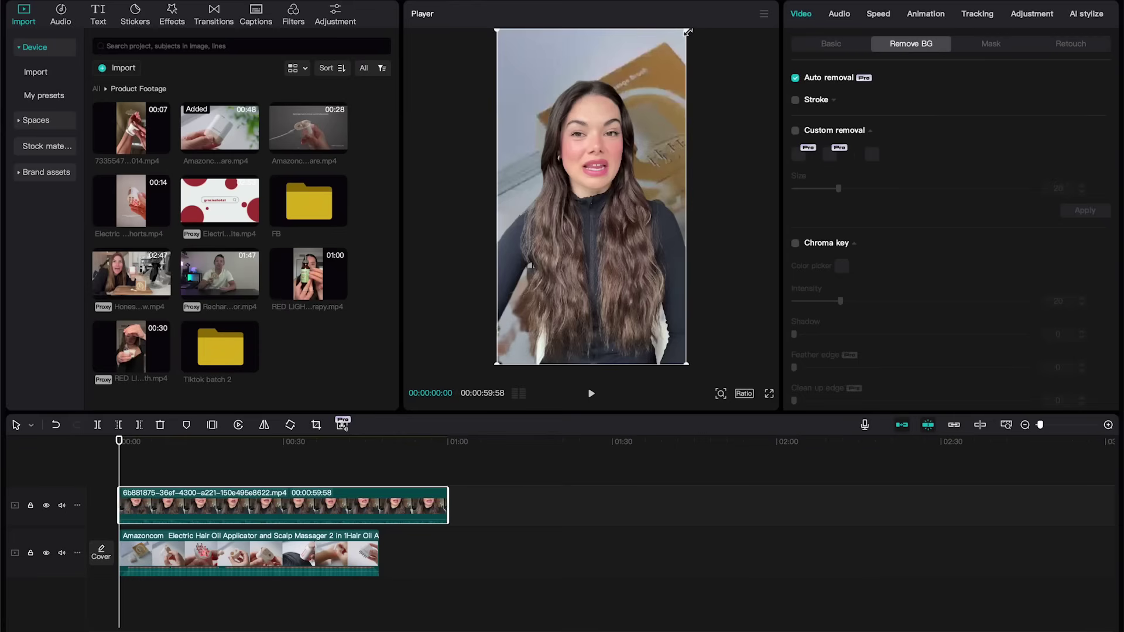
# Scale the actor into a small bottom-left inset, split her clip at about 5 seconds, and reposition the remainder
pyautogui.moveTo(687, 32); pyautogui.dragTo(627, 134)
pyautogui.moveTo(596, 211); pyautogui.dragTo(536, 310)
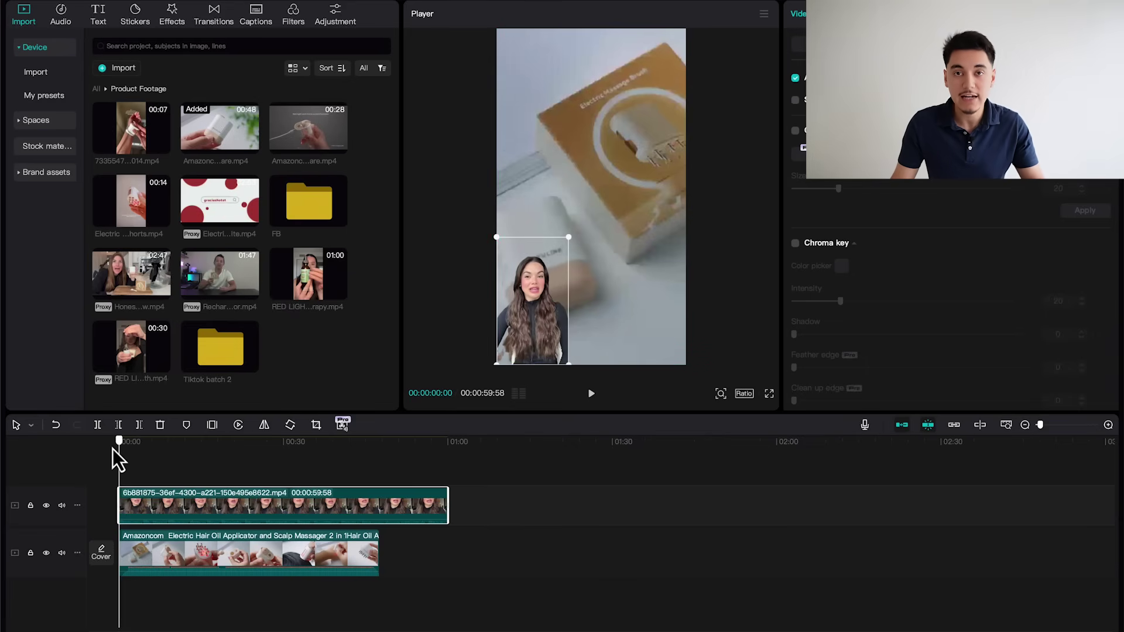
pyautogui.moveTo(121, 461); pyautogui.dragTo(149, 469)
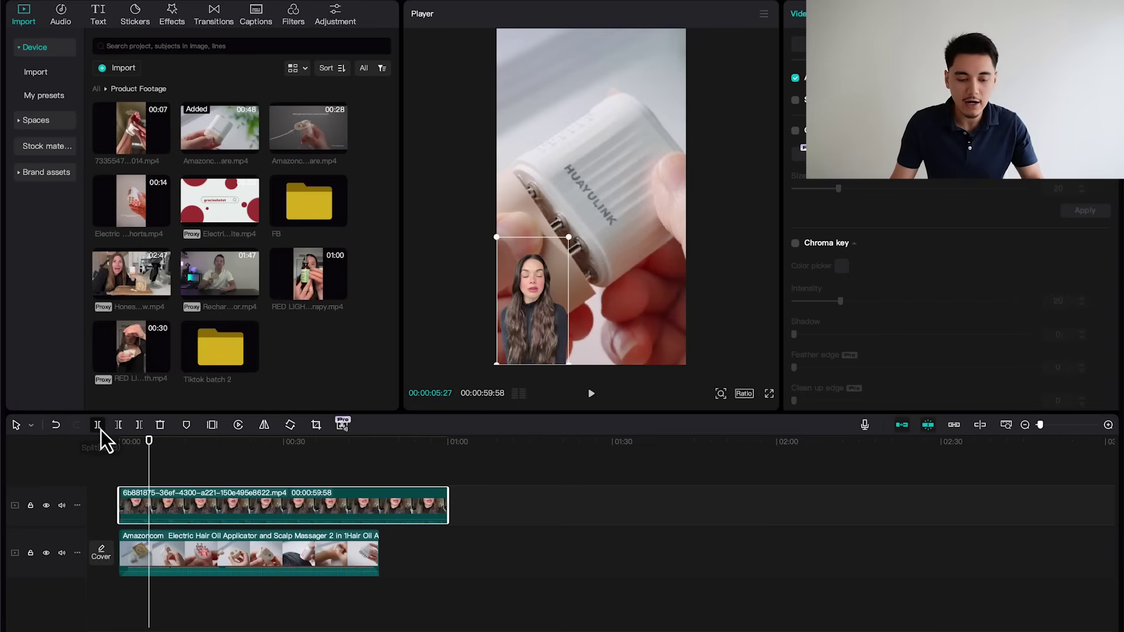
pyautogui.click(97, 425)
pyautogui.moveTo(566, 313); pyautogui.dragTo(649, 315)
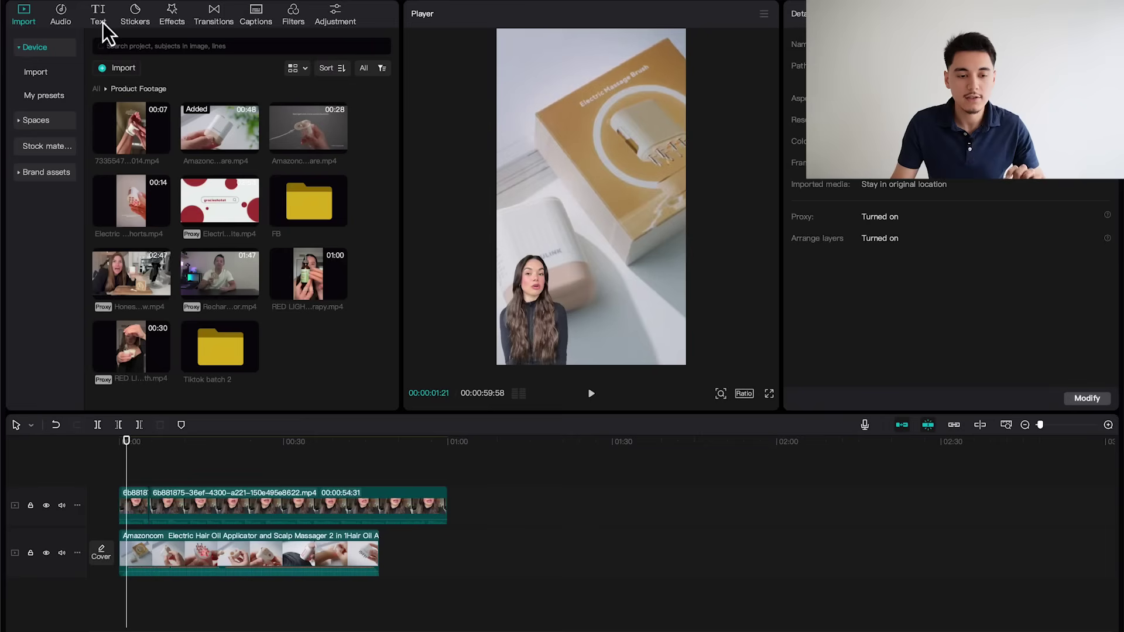
# Generate auto captions from the actor's speech with English as the spoken language
pyautogui.click(100, 20)
pyautogui.click(46, 153)
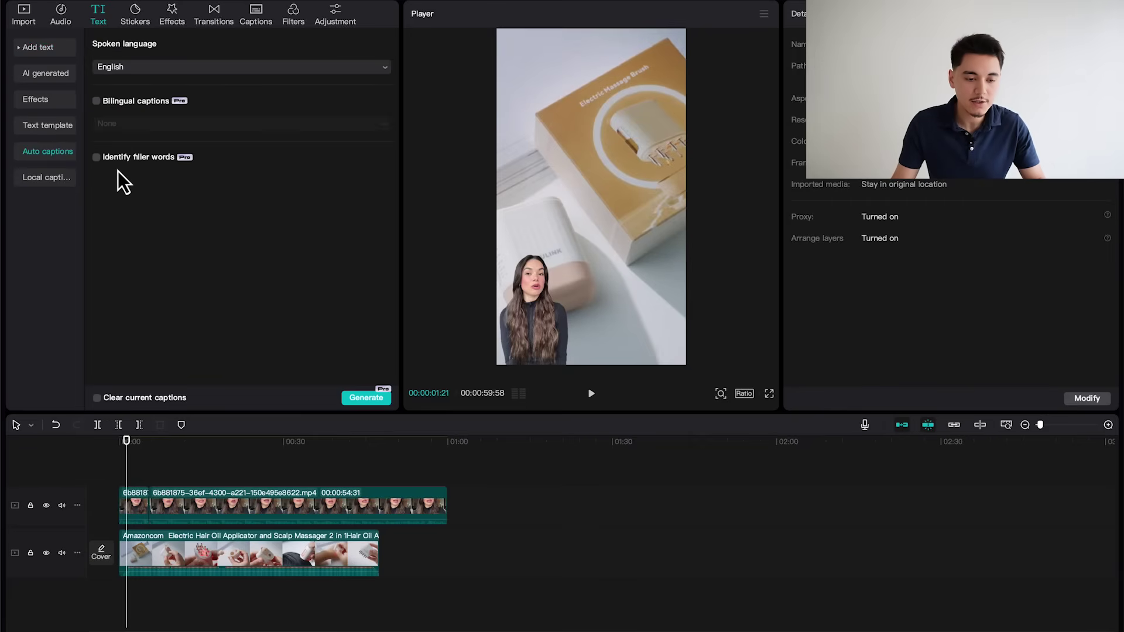
pyautogui.click(363, 399)
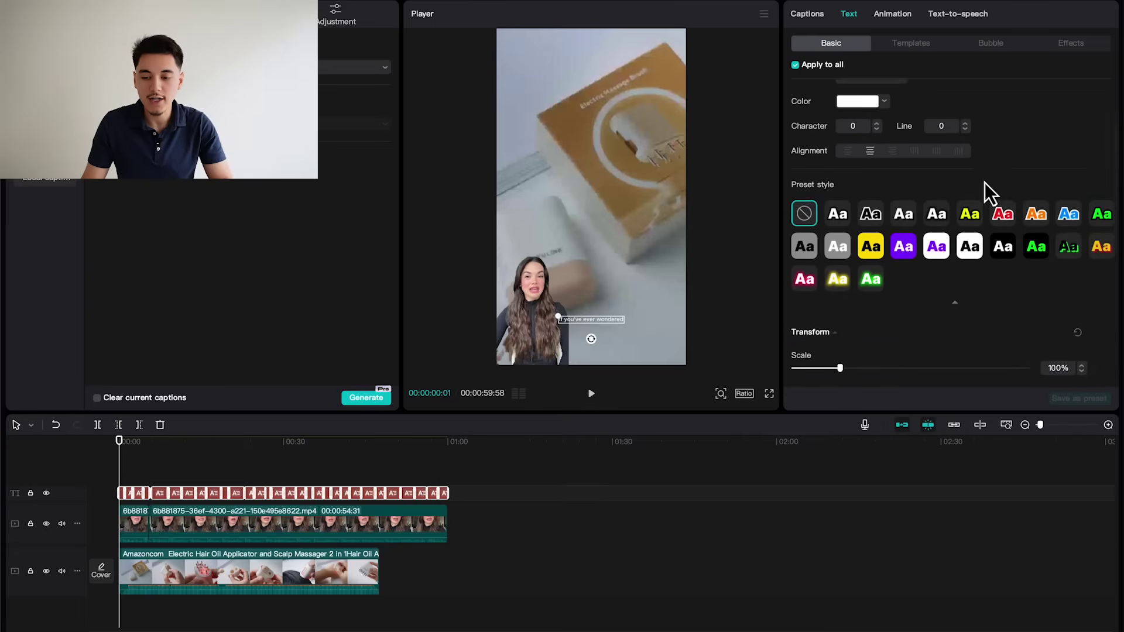
# Style all captions as black text on white boxes, raise them near the top, and adjust the background style
pyautogui.scroll(-1, 985, 182)
pyautogui.click(969, 241)
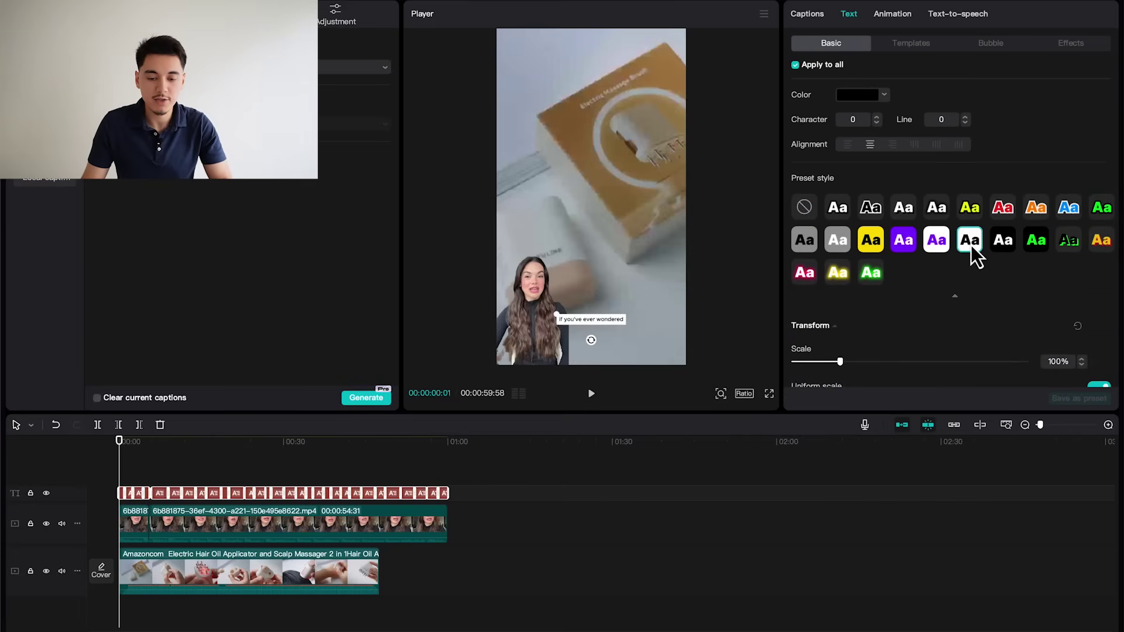
pyautogui.moveTo(591, 319); pyautogui.dragTo(592, 241)
pyautogui.scroll(-5, 929, 262)
pyautogui.click(863, 217)
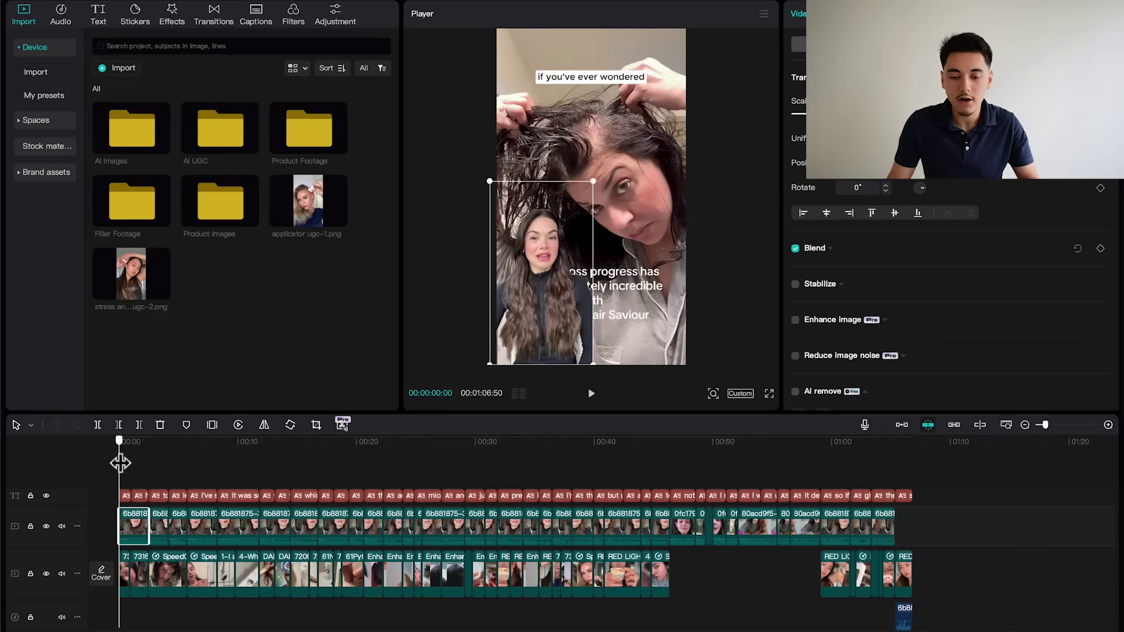
pyautogui.moveTo(123, 463); pyautogui.dragTo(293, 468)
pyautogui.scroll(2, 233, 484)
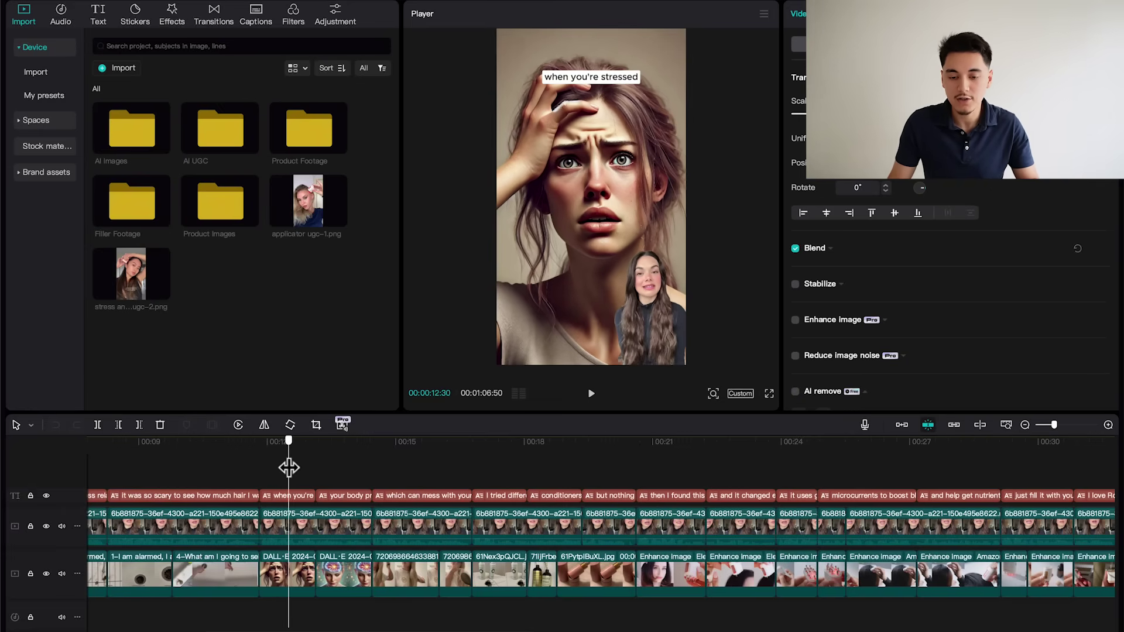
pyautogui.moveTo(311, 470); pyautogui.dragTo(350, 470)
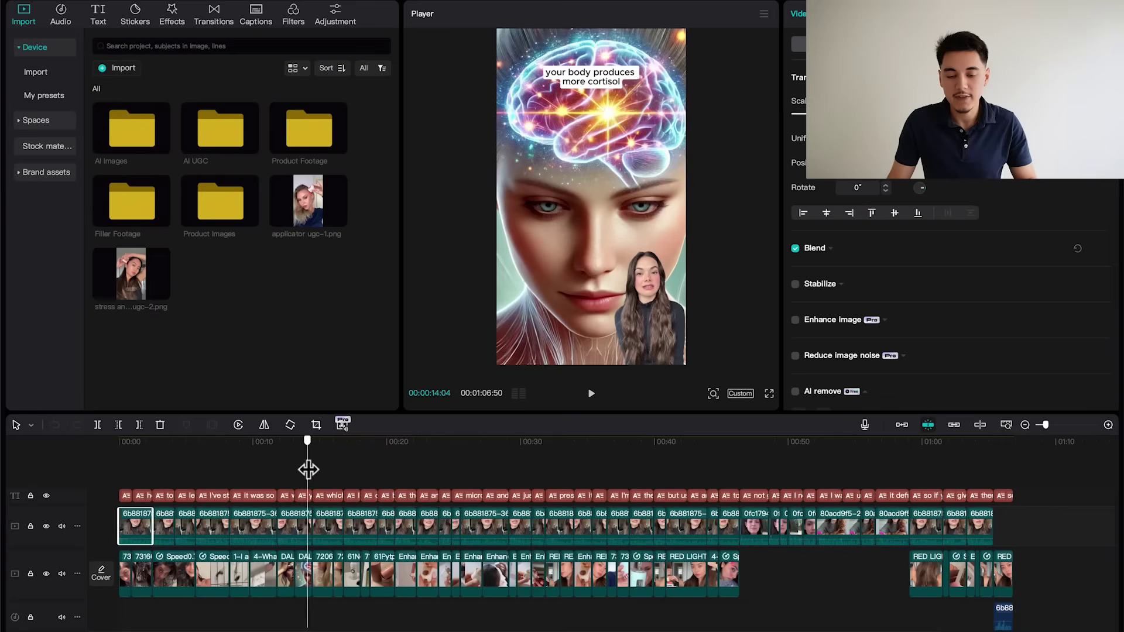
pyautogui.moveTo(308, 469); pyautogui.dragTo(375, 474)
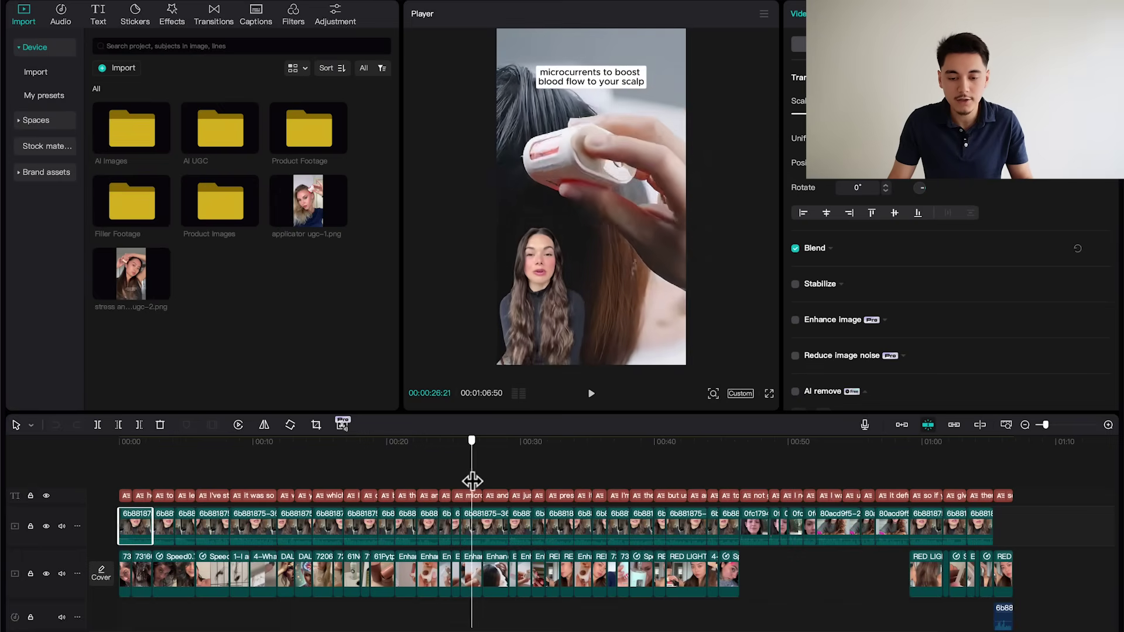
pyautogui.moveTo(550, 481); pyautogui.dragTo(663, 489)
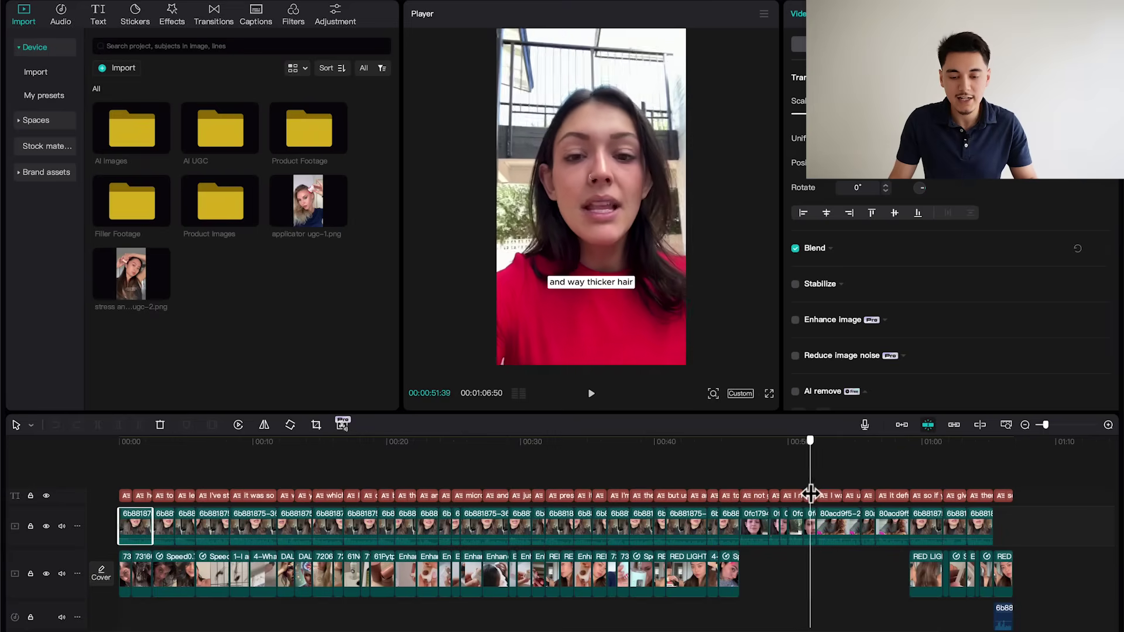
pyautogui.moveTo(820, 493); pyautogui.dragTo(840, 493)
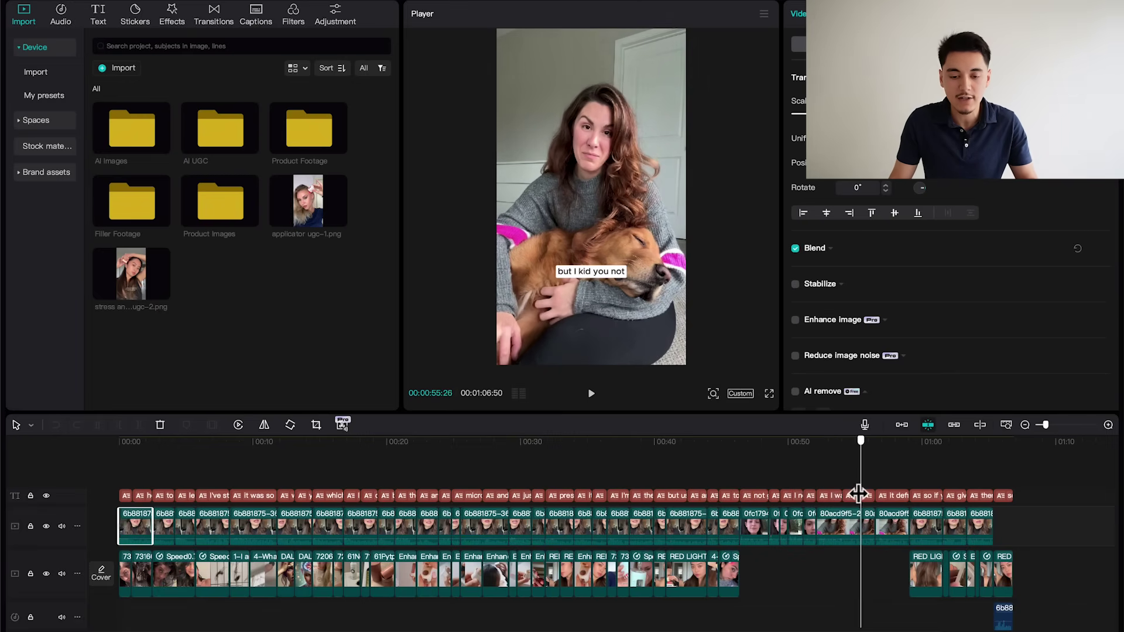